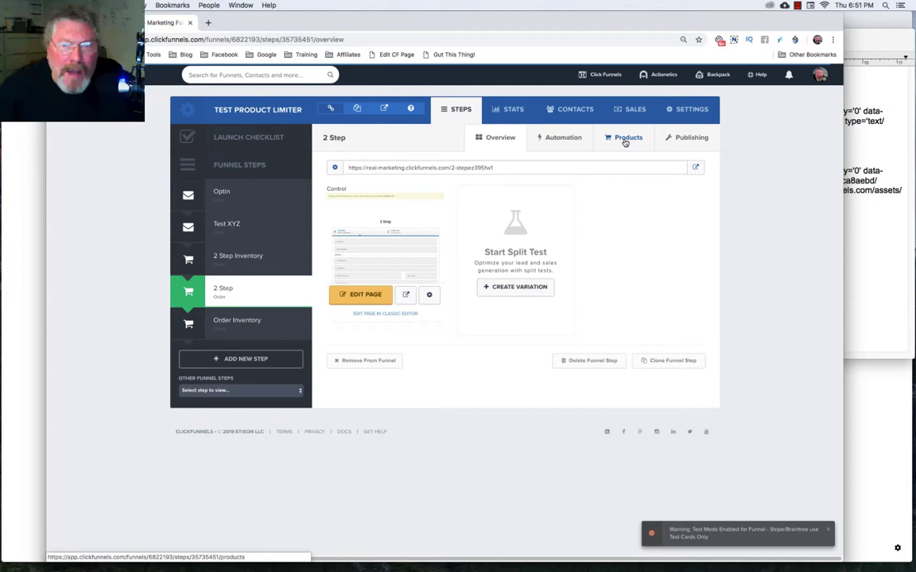
# Step: Edit Testproduct among the 2 Step funnel step's products, leave its Product Quantity Limiter enabled, and update the product
pyautogui.click(625, 140)
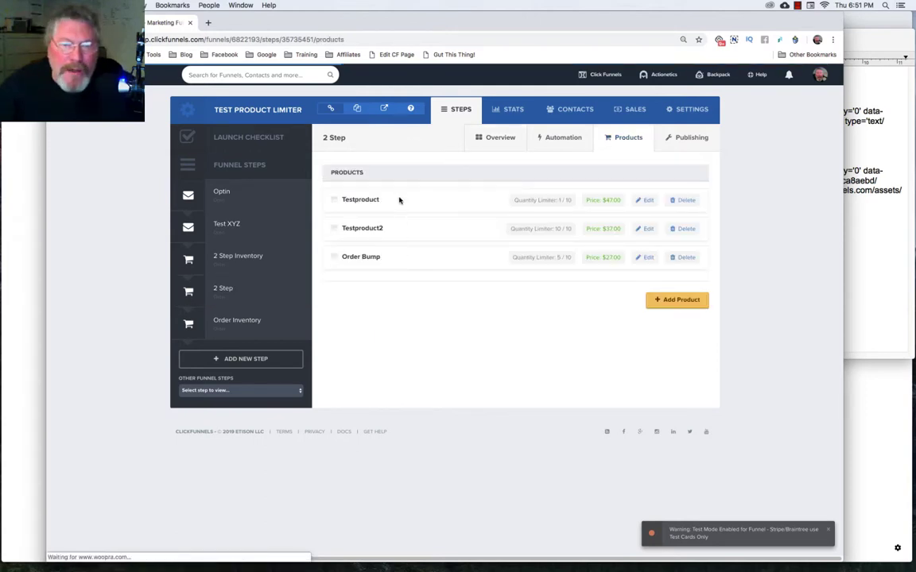
pyautogui.click(646, 201)
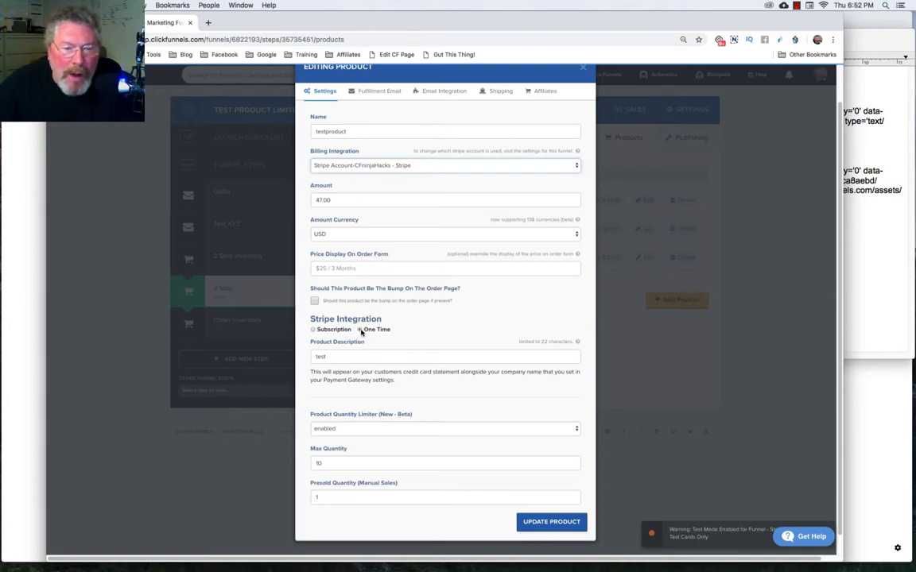
pyautogui.scroll(-1, 387, 390)
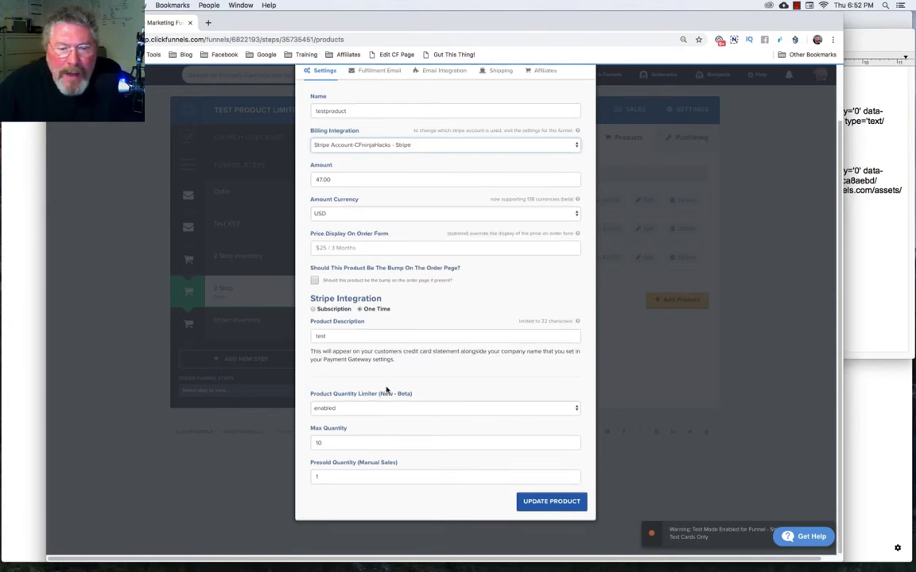
pyautogui.click(375, 411)
pyautogui.click(373, 417)
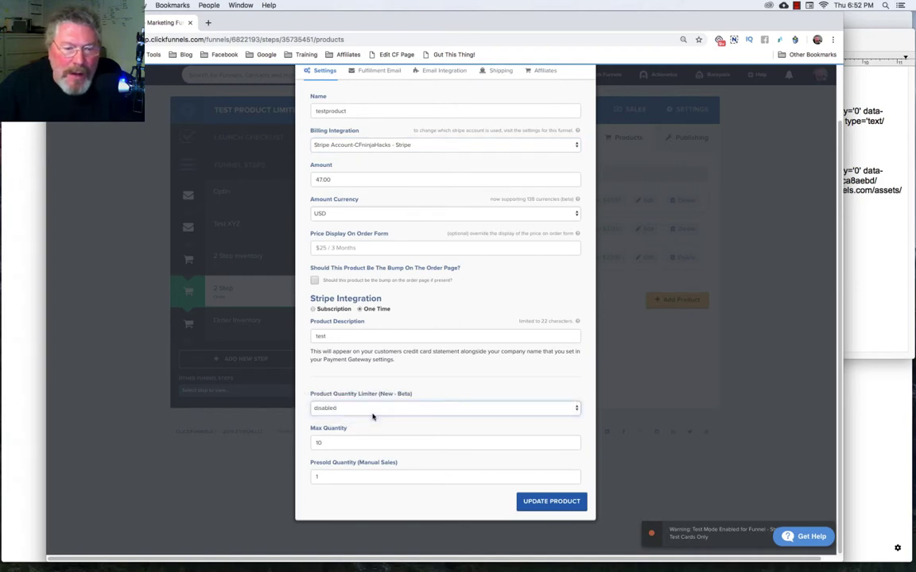
pyautogui.click(333, 408)
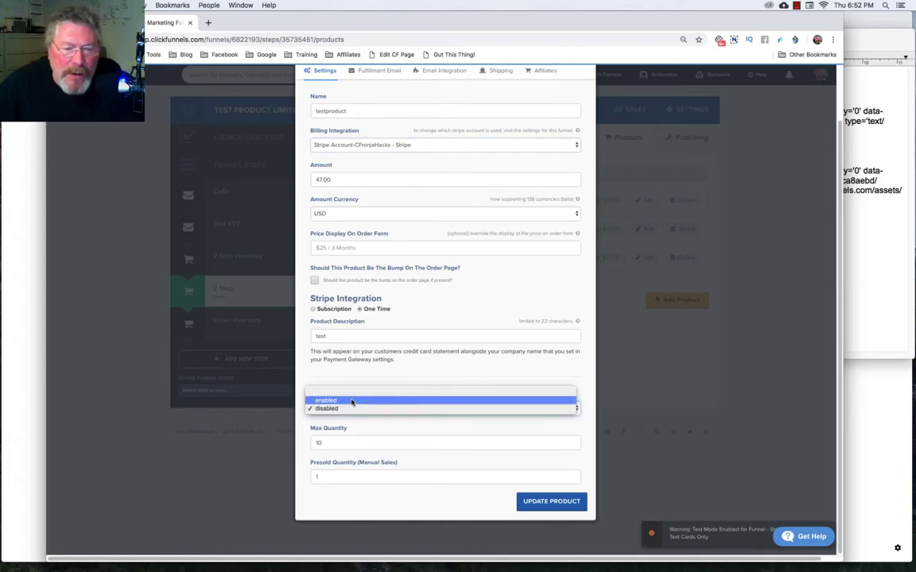
pyautogui.click(351, 402)
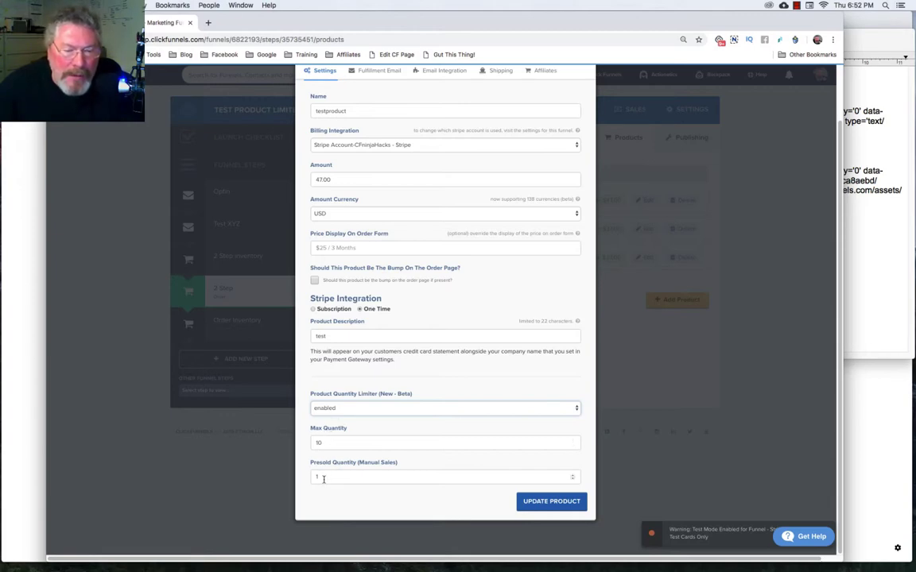
pyautogui.click(529, 505)
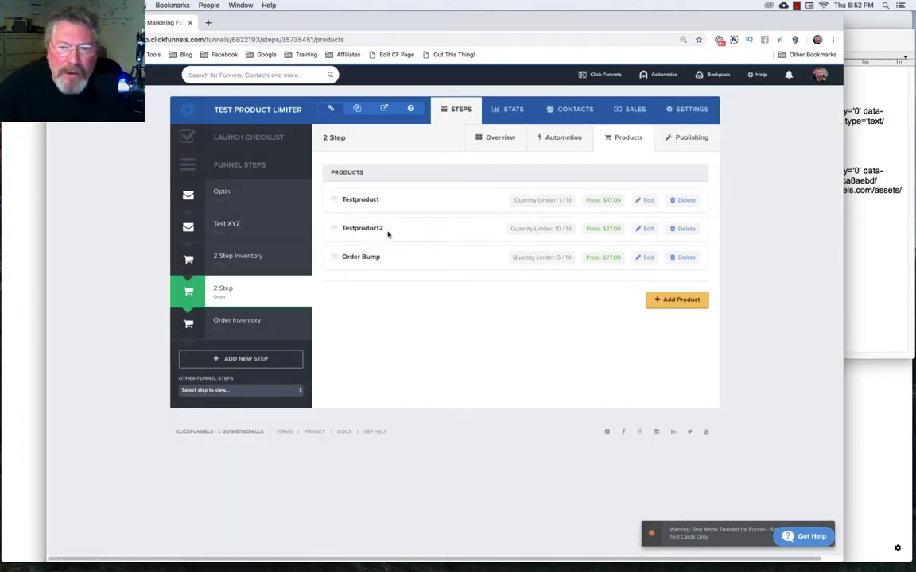
# Step: Edit the Order Bump product, keep it marked as the bump on the order page, and update the product
pyautogui.moveTo(555, 228); pyautogui.dragTo(572, 230)
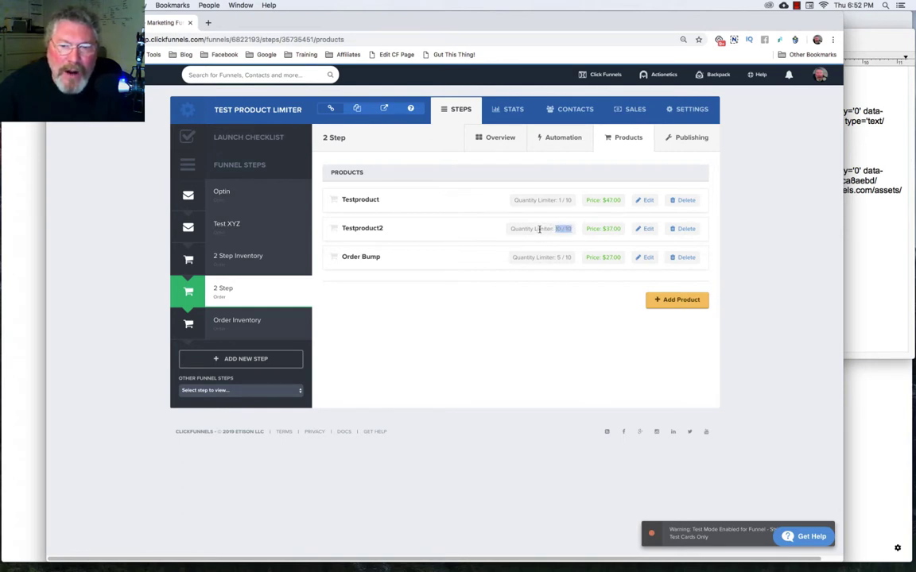
pyautogui.click(646, 257)
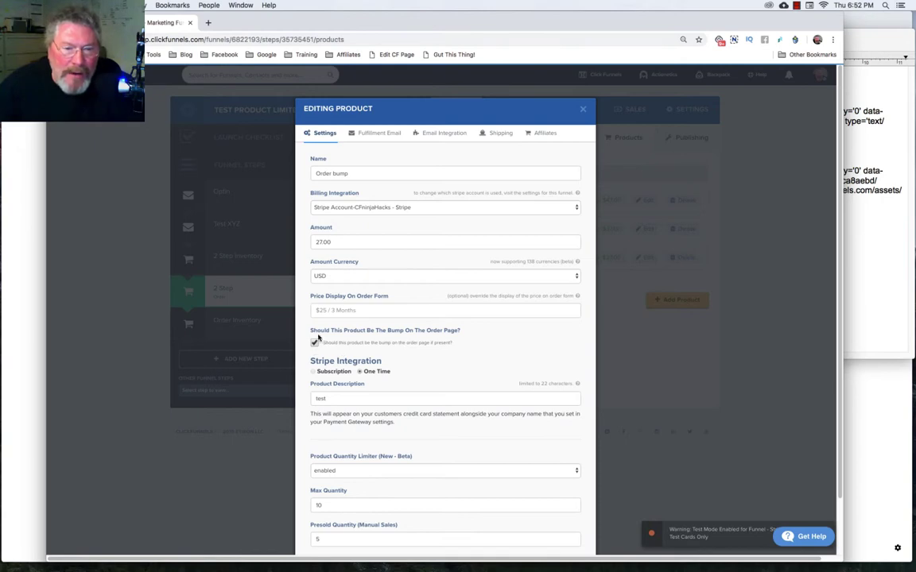
pyautogui.click(315, 342)
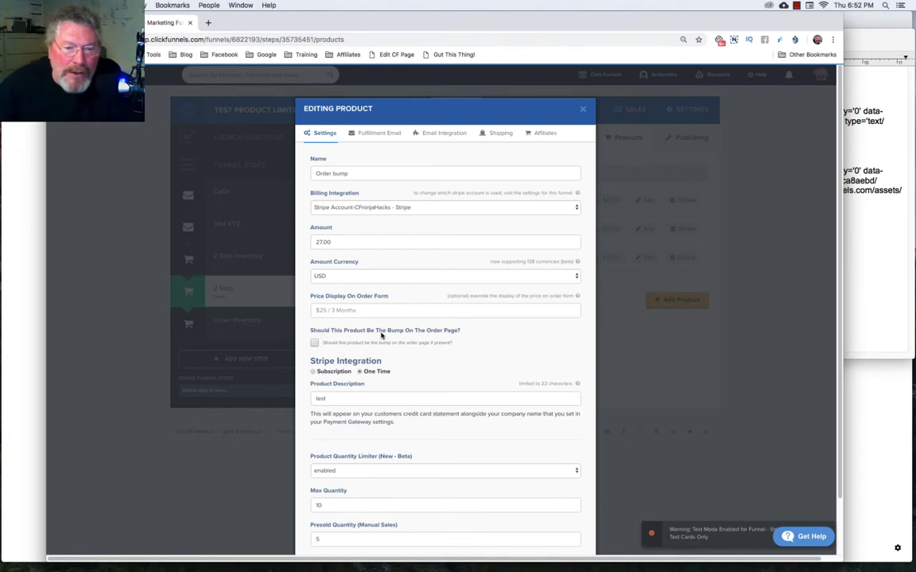
pyautogui.click(314, 343)
pyautogui.scroll(-2, 333, 340)
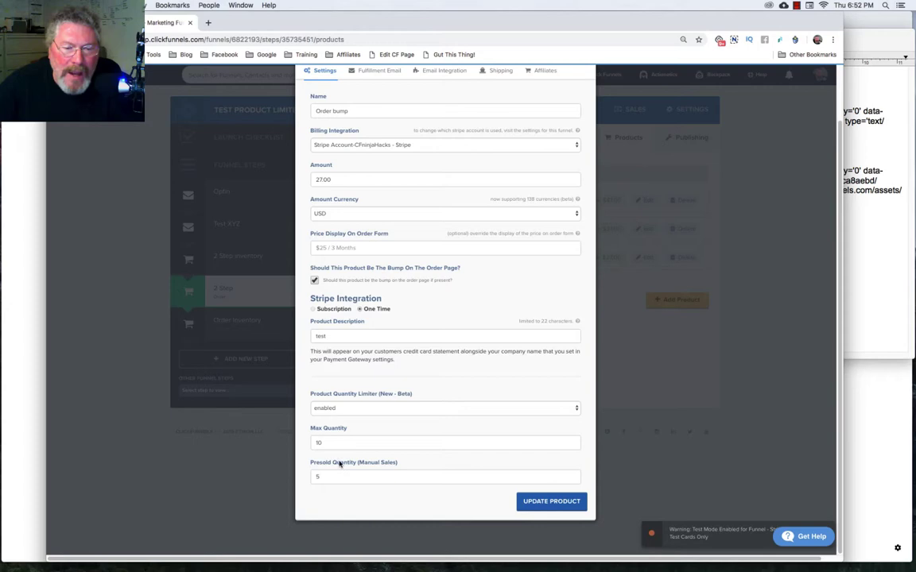
pyautogui.click(542, 502)
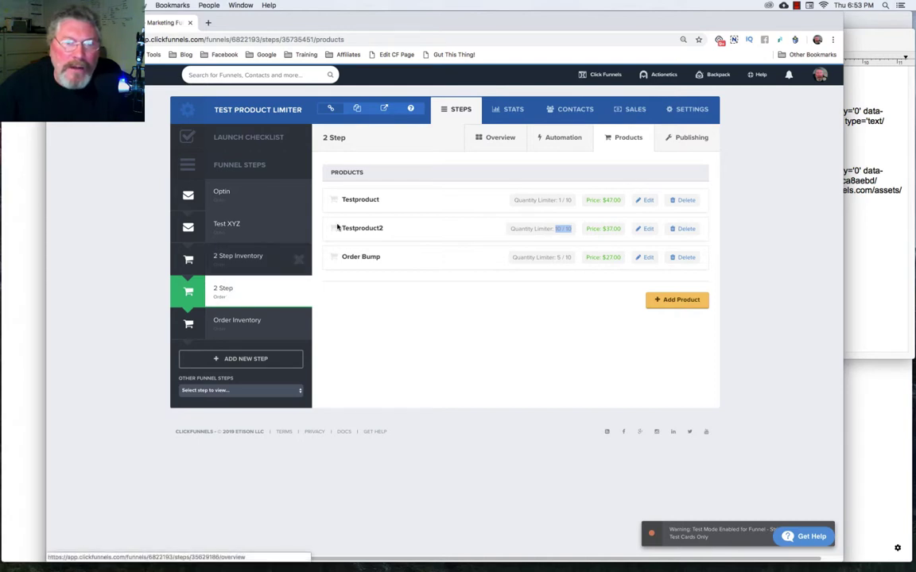
# Step: Open the 2 Step page in the editor and add a 2 Step Order element below the existing order form
pyautogui.click(493, 139)
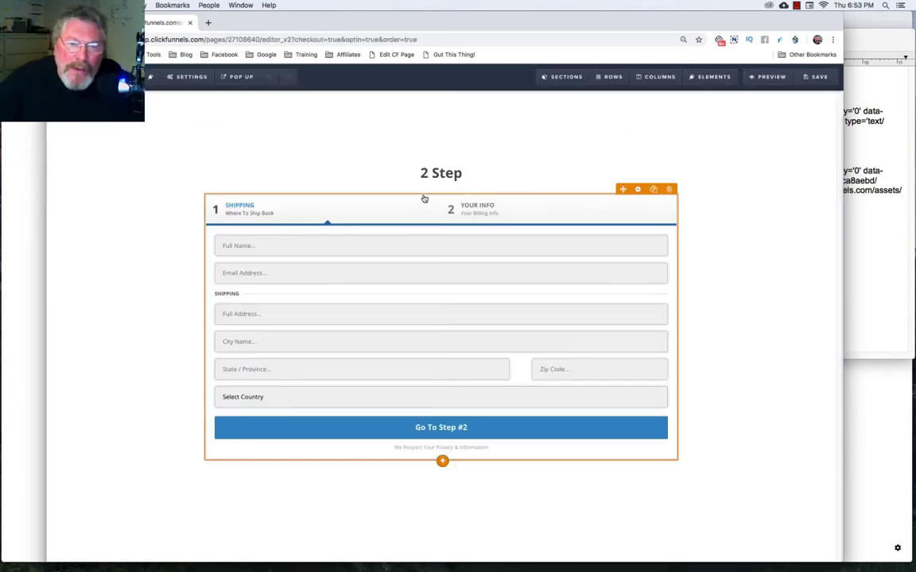
pyautogui.click(442, 462)
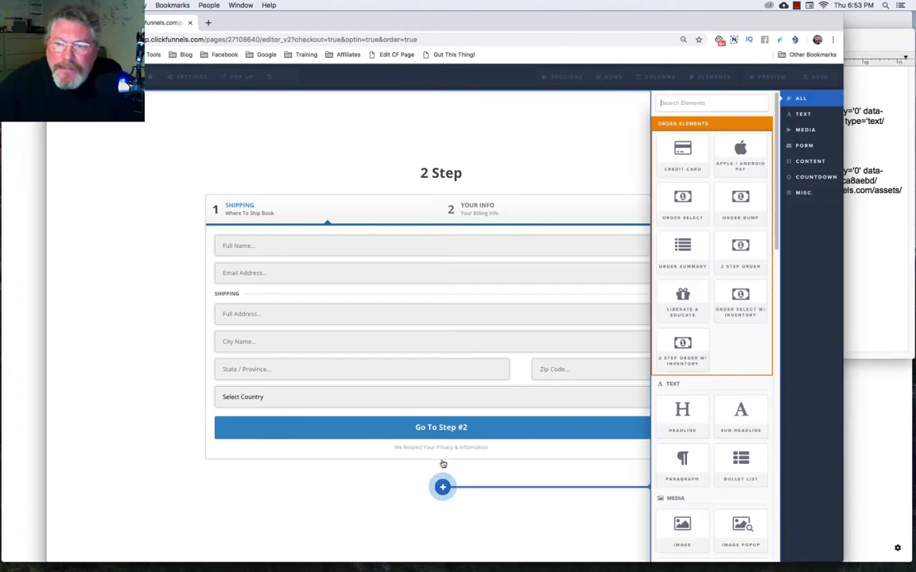
pyautogui.click(740, 249)
pyautogui.scroll(-3, 534, 478)
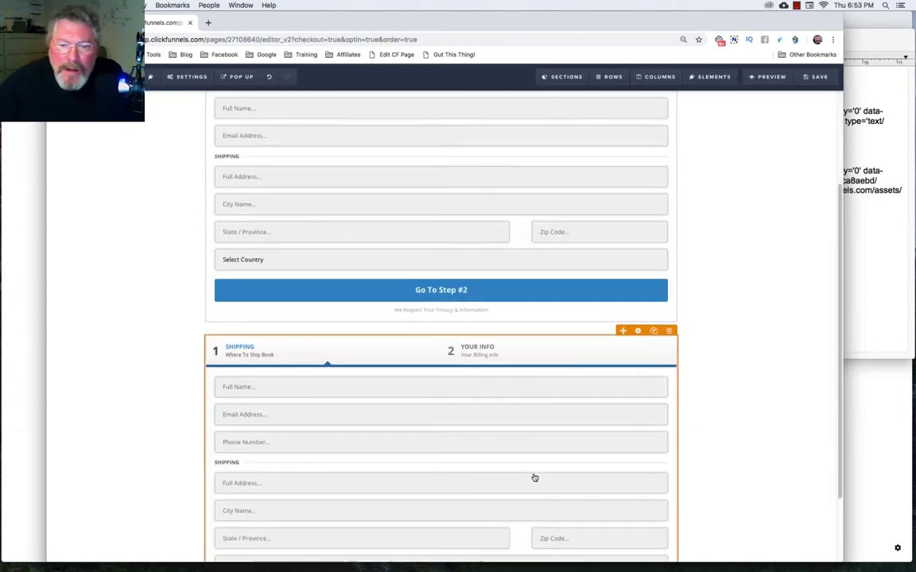
pyautogui.scroll(-2, 534, 478)
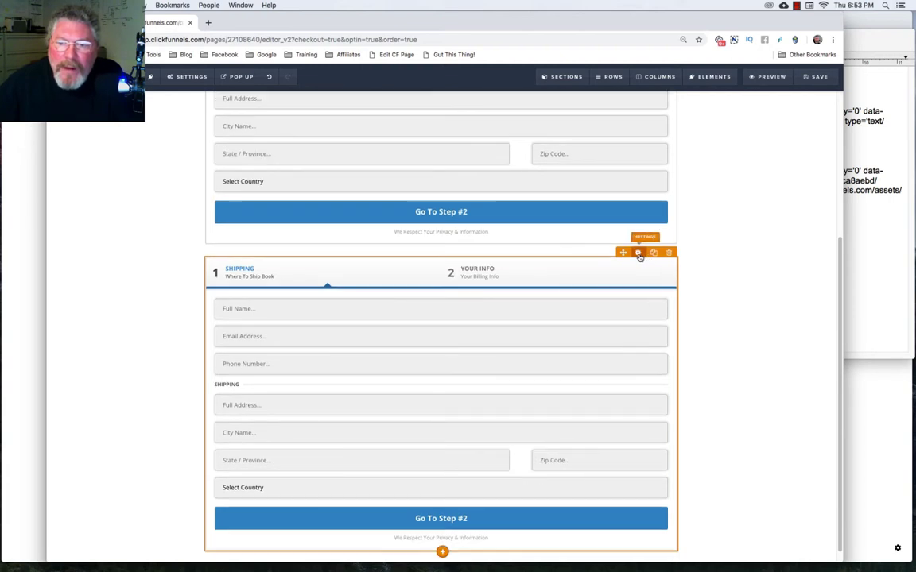
# Step: Hide the phone number field in the added 2 Step Order element's advanced settings and save the page
pyautogui.click(638, 253)
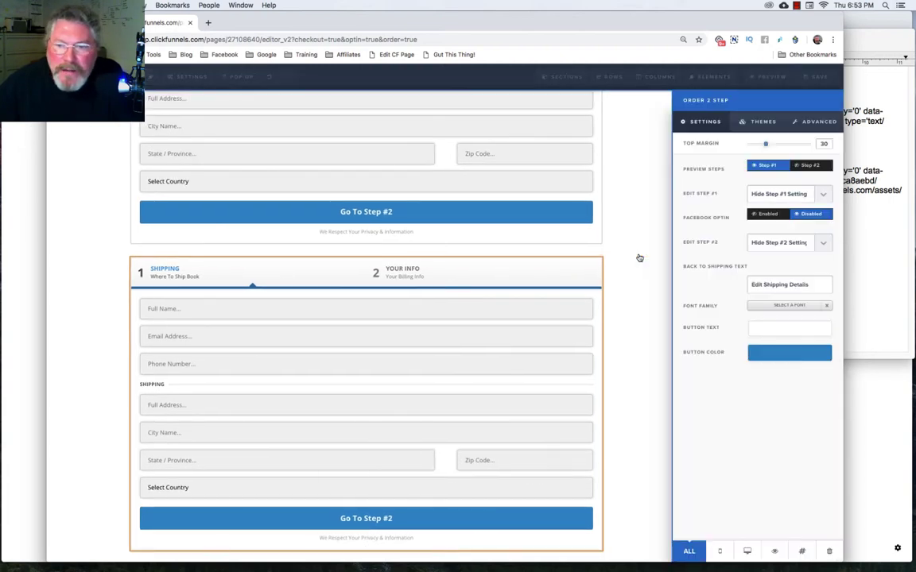
pyautogui.click(815, 123)
pyautogui.click(752, 174)
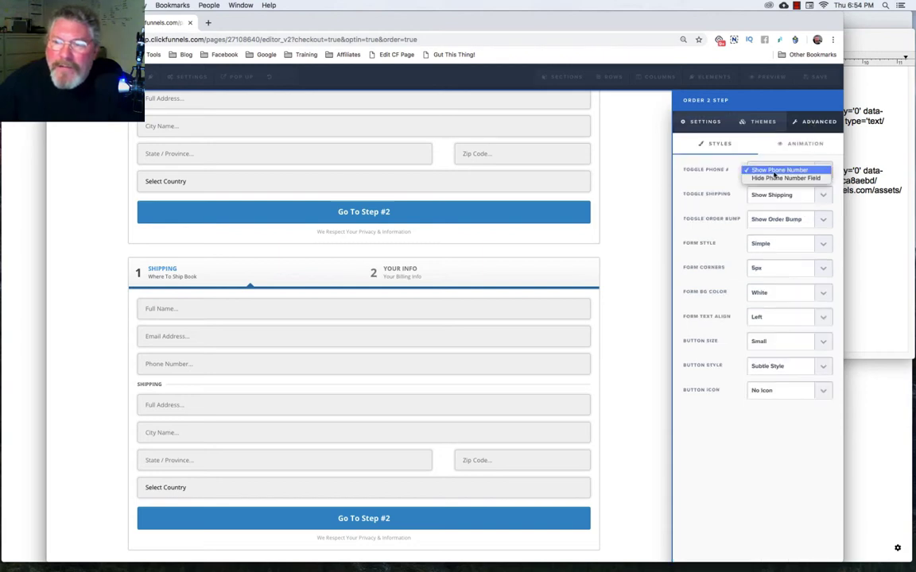
pyautogui.click(773, 179)
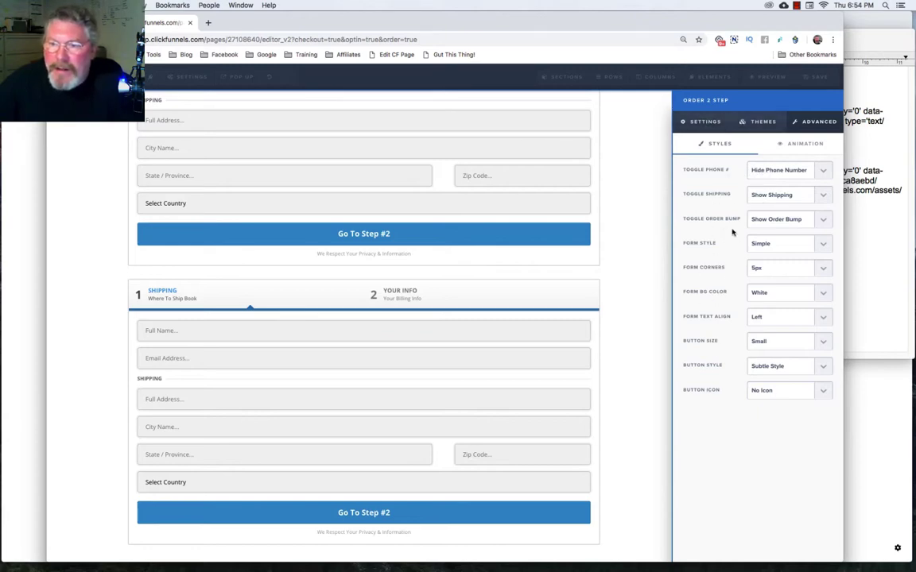
pyautogui.click(700, 121)
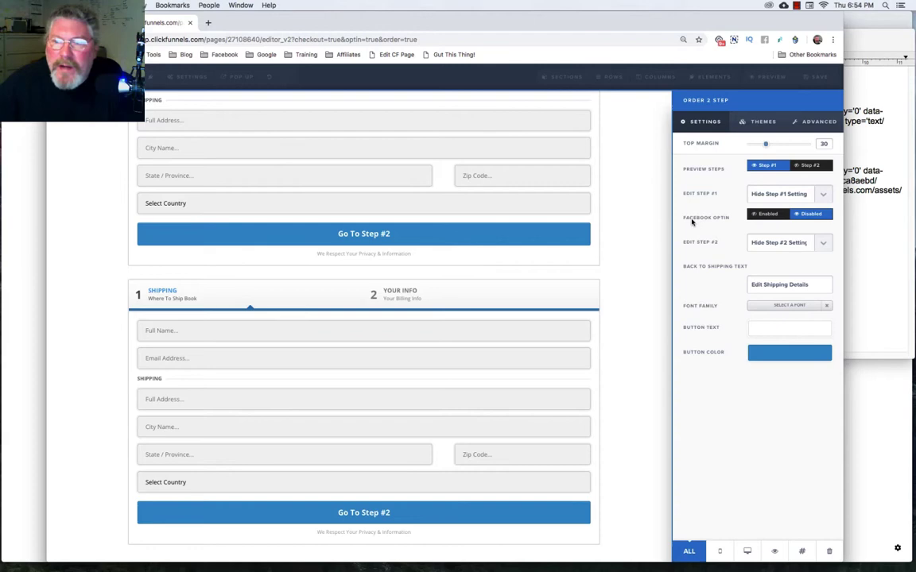
pyautogui.click(533, 295)
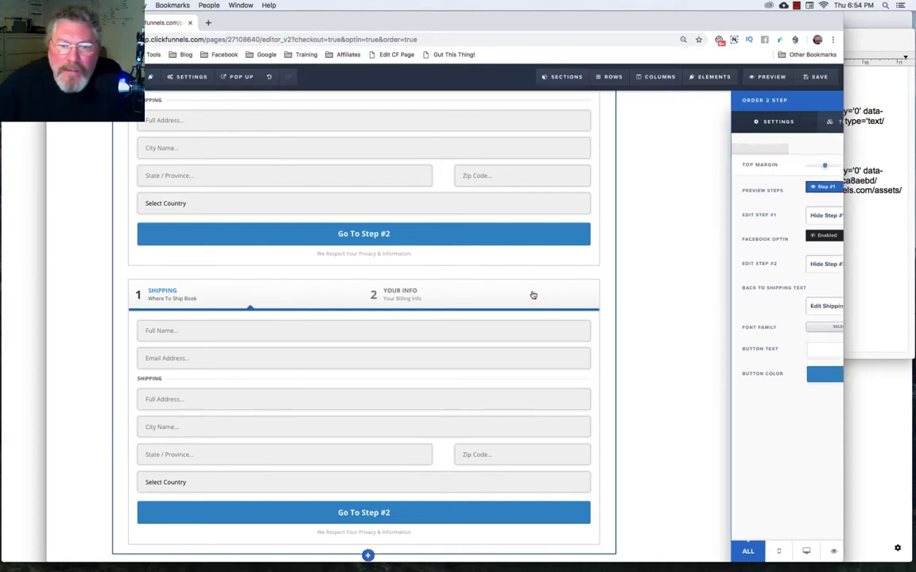
pyautogui.click(816, 77)
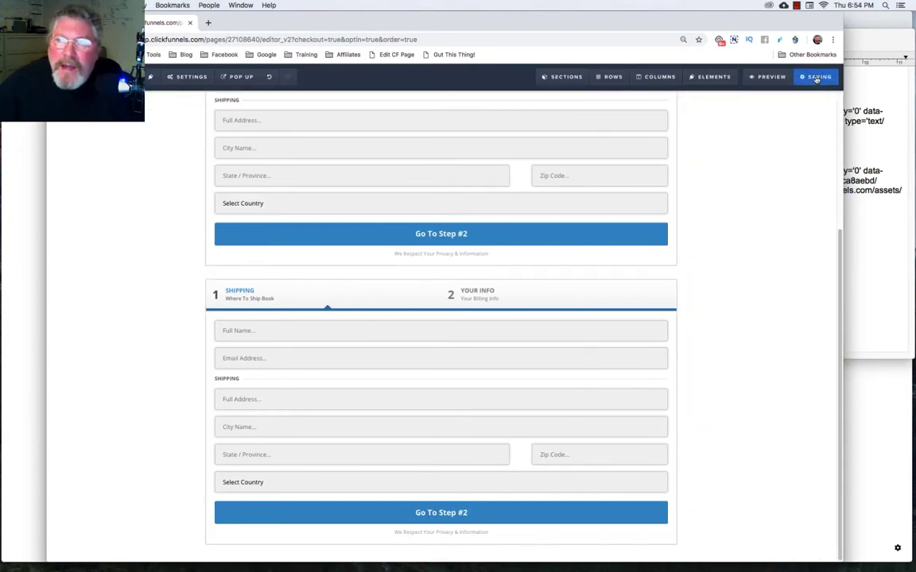
# Step: Delete the lower 2 Step Order element from the page and save the page
pyautogui.moveTo(654, 301)
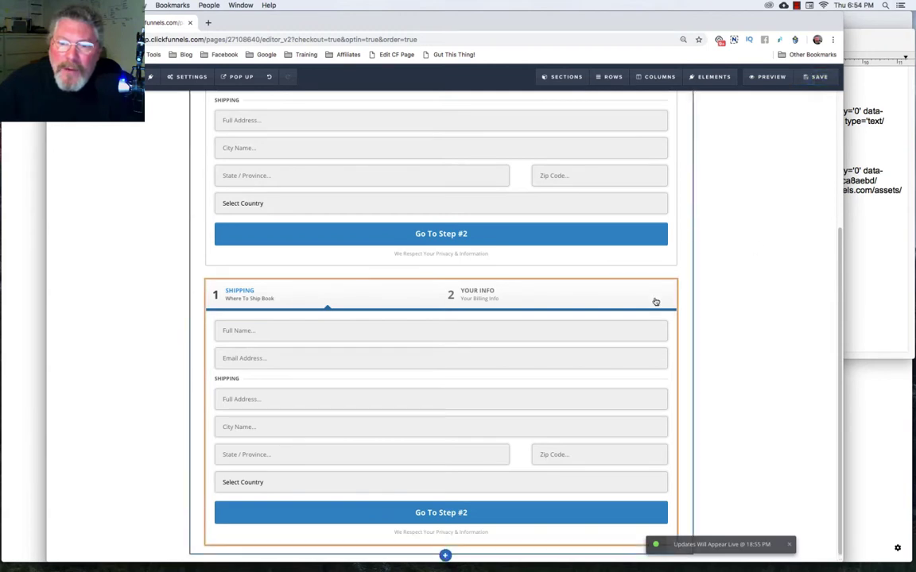
pyautogui.click(668, 275)
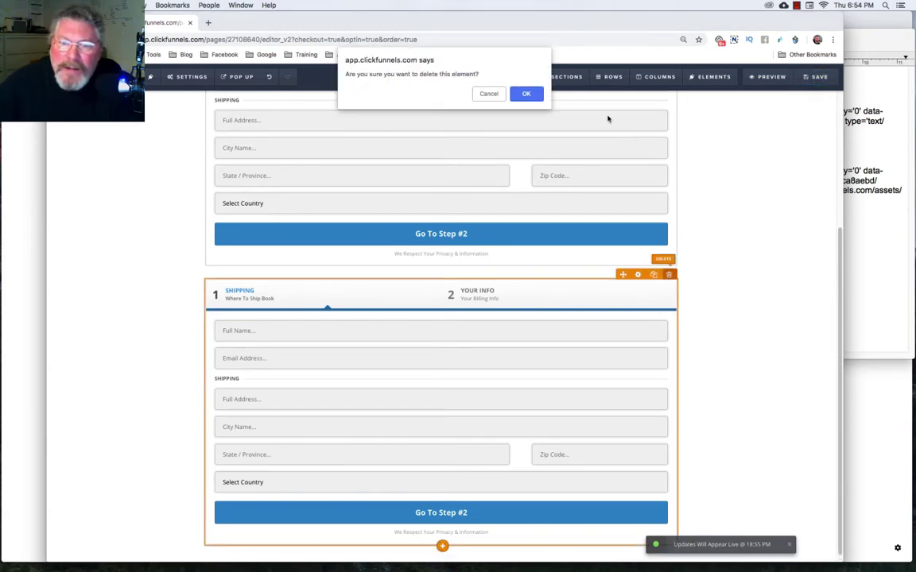
pyautogui.click(527, 94)
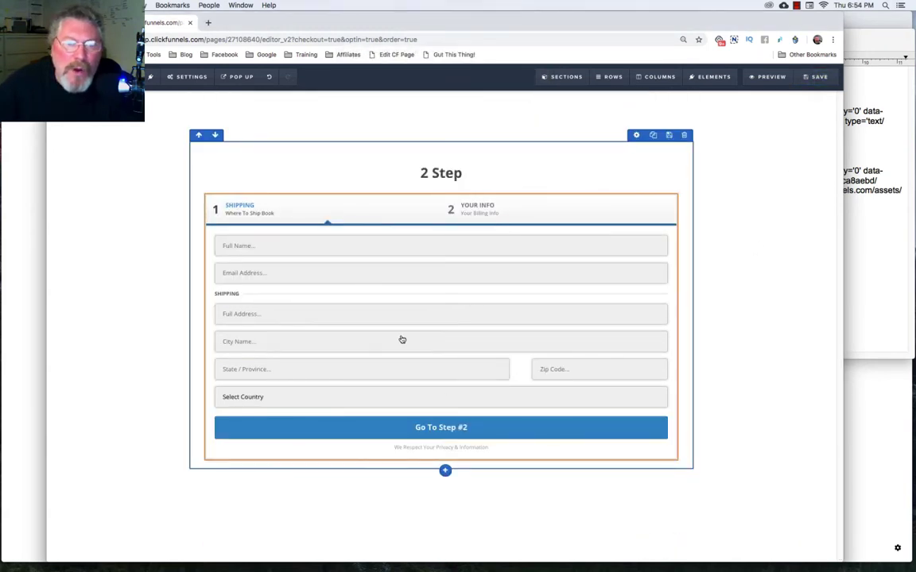
pyautogui.click(810, 80)
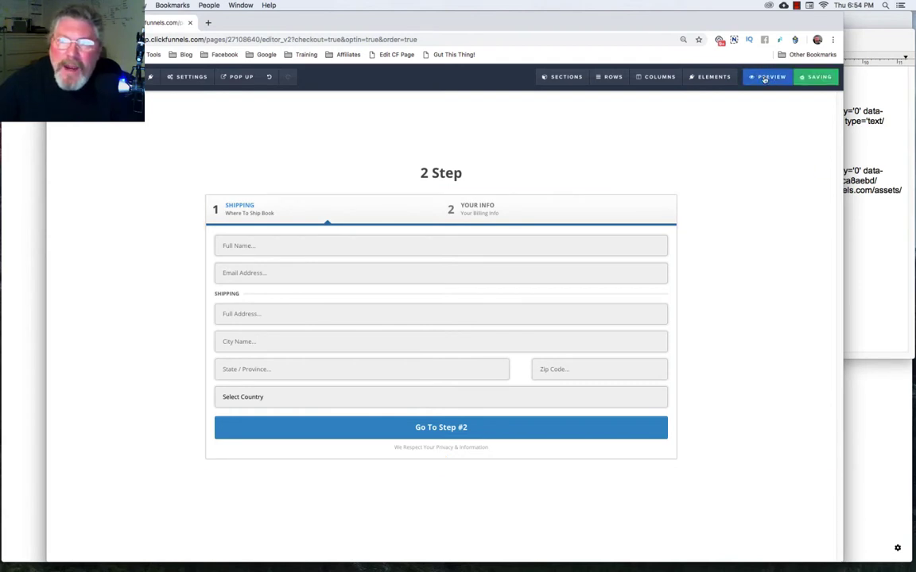
# Step: Preview the order page and fill in the customer's shipping details with United States as the country
pyautogui.click(765, 79)
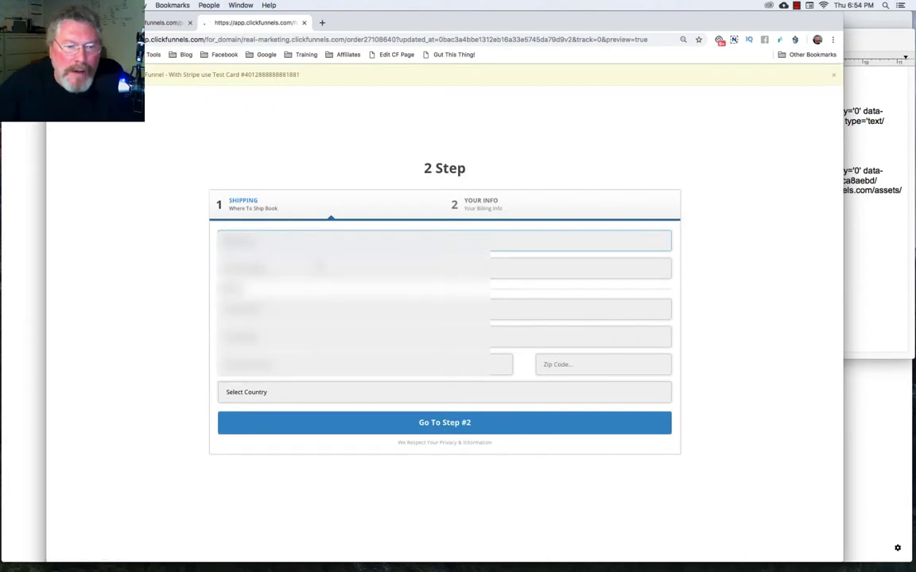
pyautogui.click(298, 394)
pyautogui.click(293, 410)
pyautogui.click(322, 398)
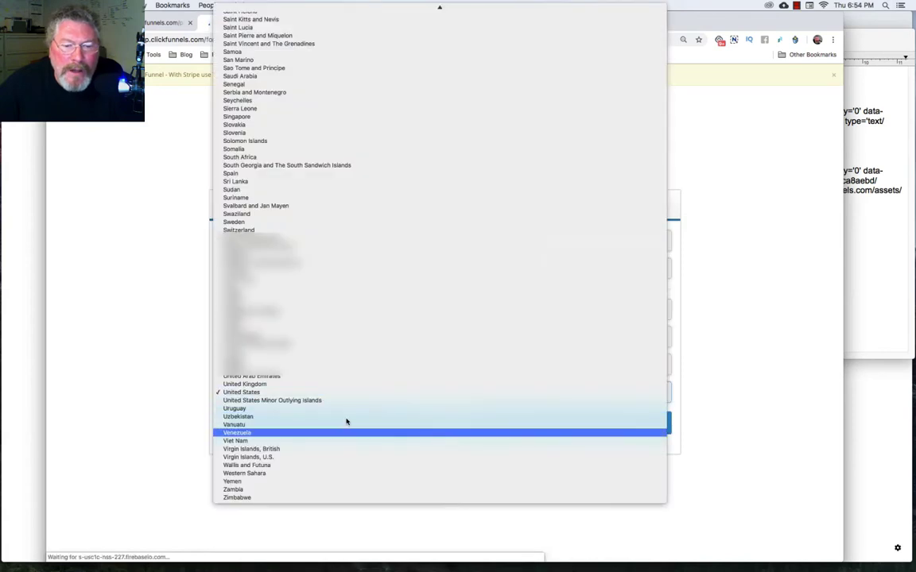
pyautogui.click(236, 392)
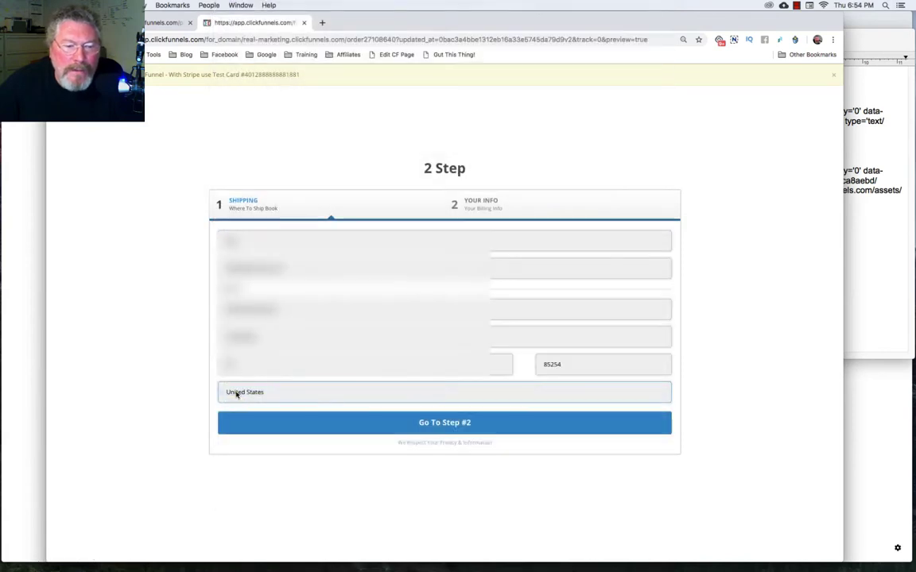
# Step: Continue to the billing step of the order form and accept the one-time order bump offer
pyautogui.click(433, 422)
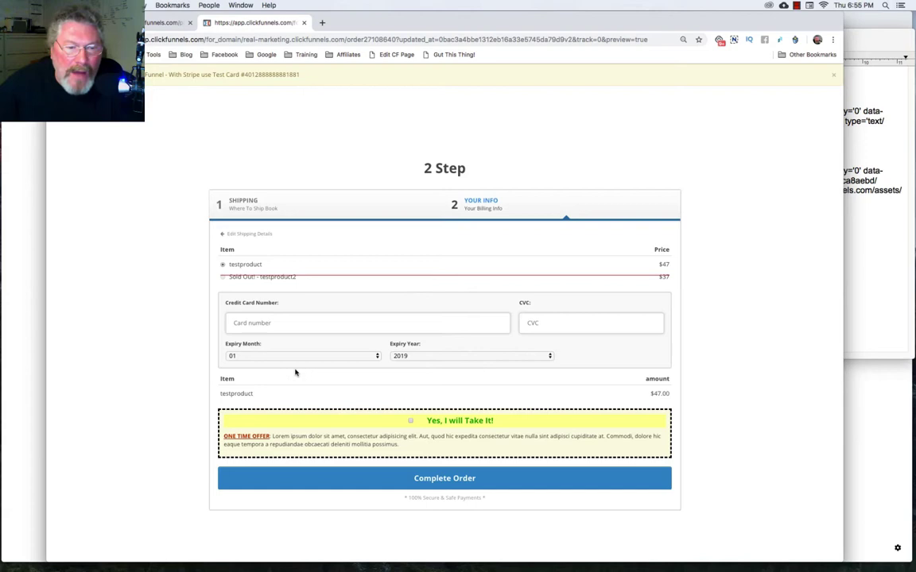
pyautogui.click(411, 423)
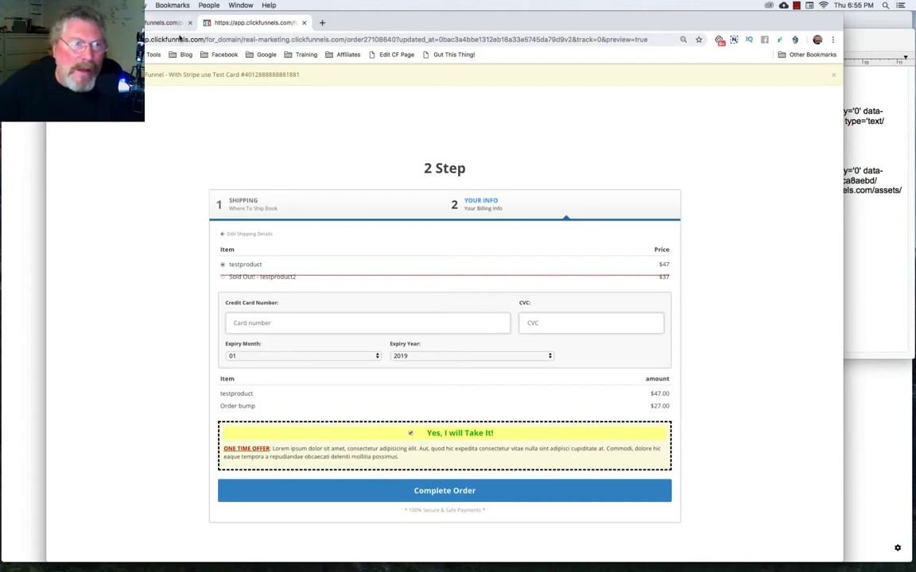
# Step: Compare the quantity limits in the 2 Step product list with the items offered on the previewed order form
pyautogui.click(157, 24)
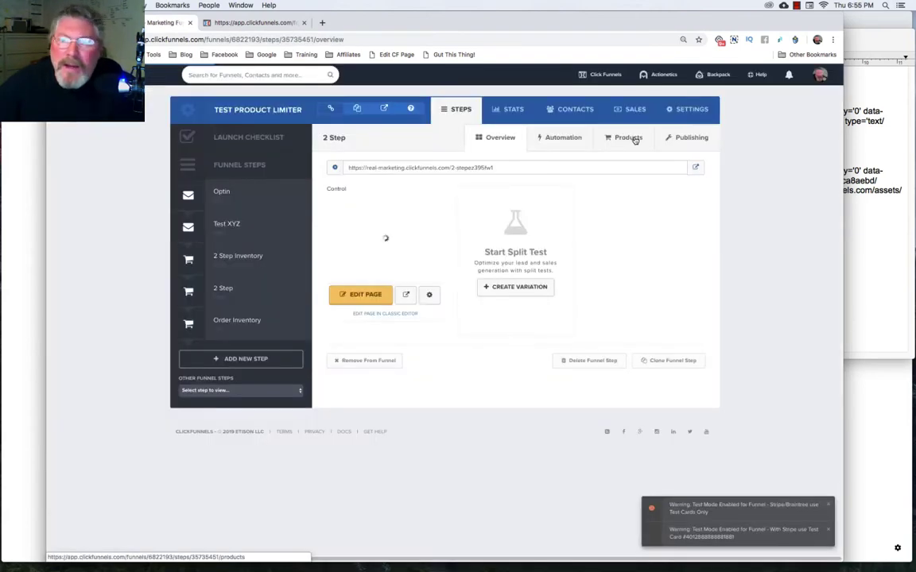
pyautogui.click(628, 138)
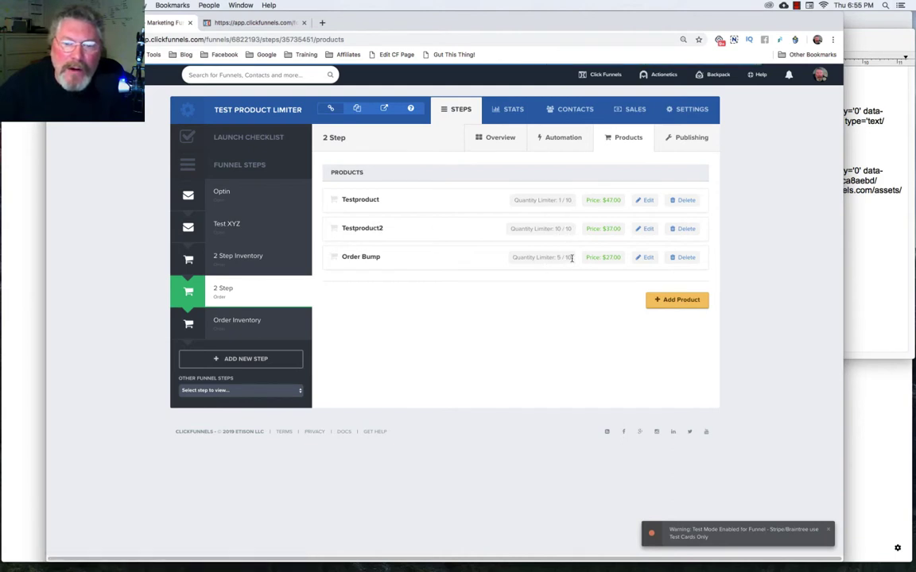
pyautogui.click(256, 23)
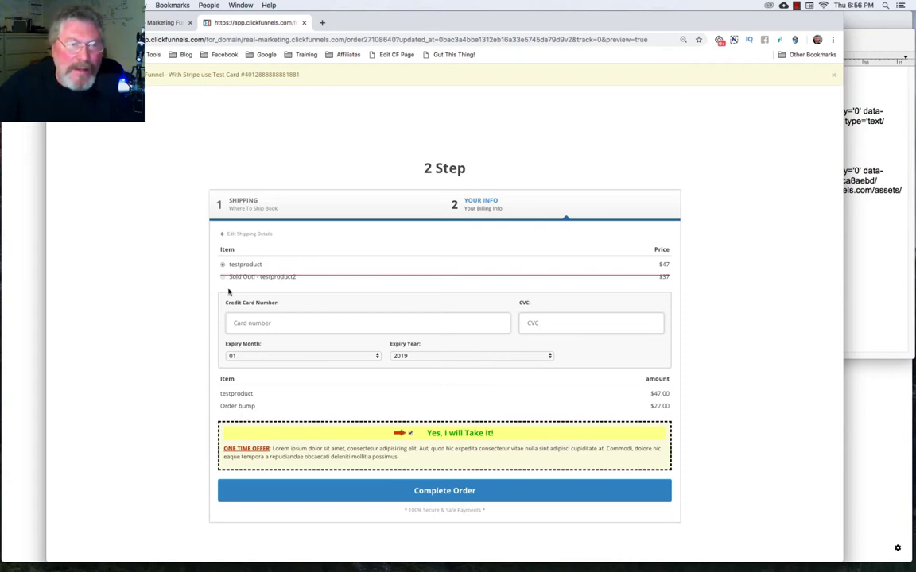
pyautogui.hotkey('ctrl', 'shift', 'Tab')
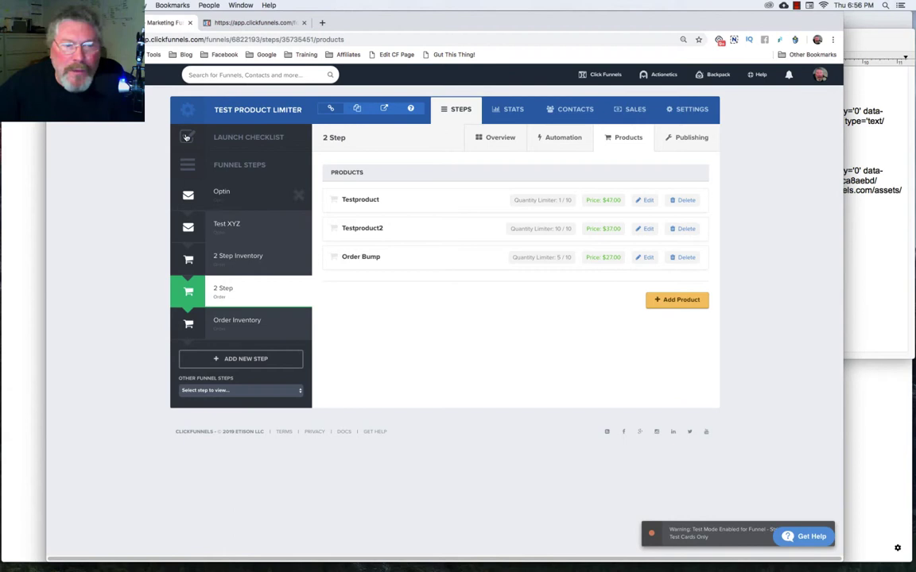
# Step: Review the product quantity limits of the 2 Step Inventory funnel step and open its page for editing
pyautogui.click(235, 258)
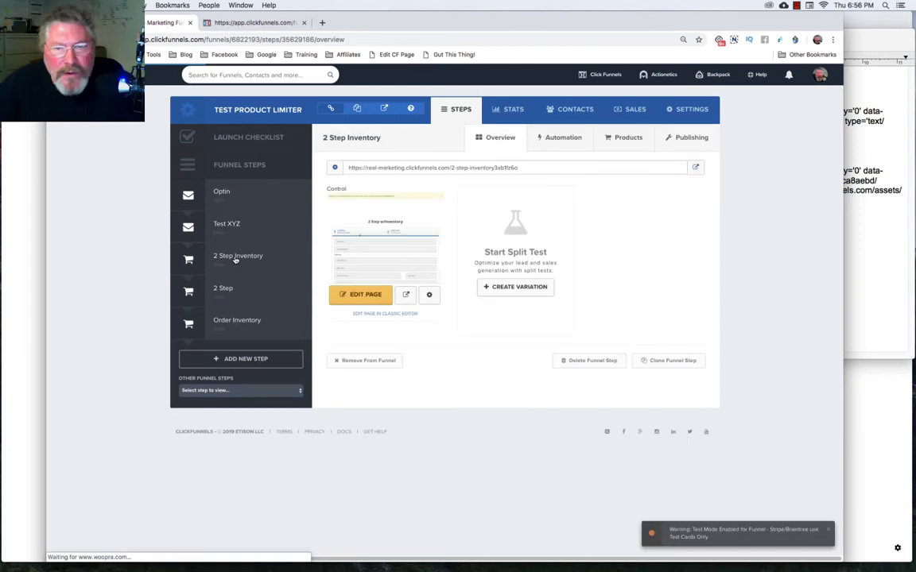
pyautogui.click(621, 139)
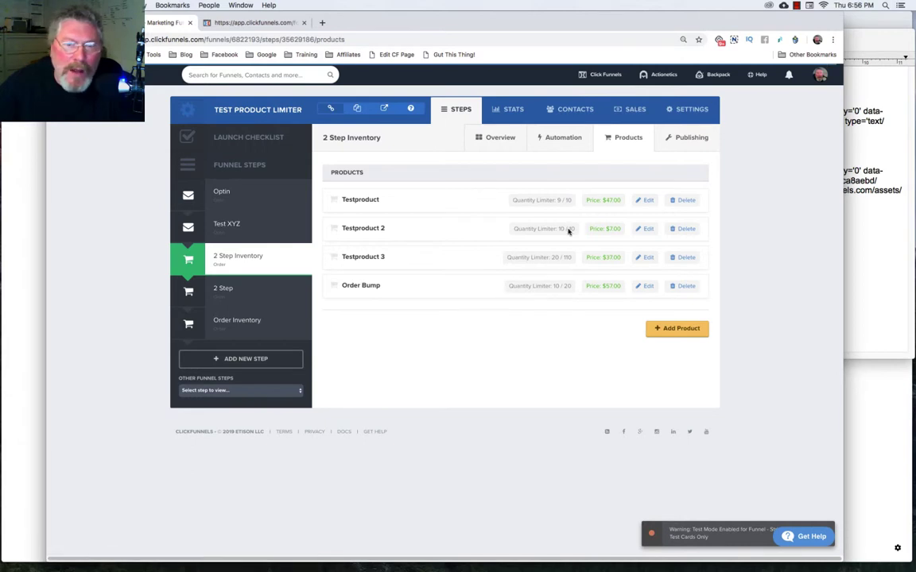
pyautogui.click(225, 258)
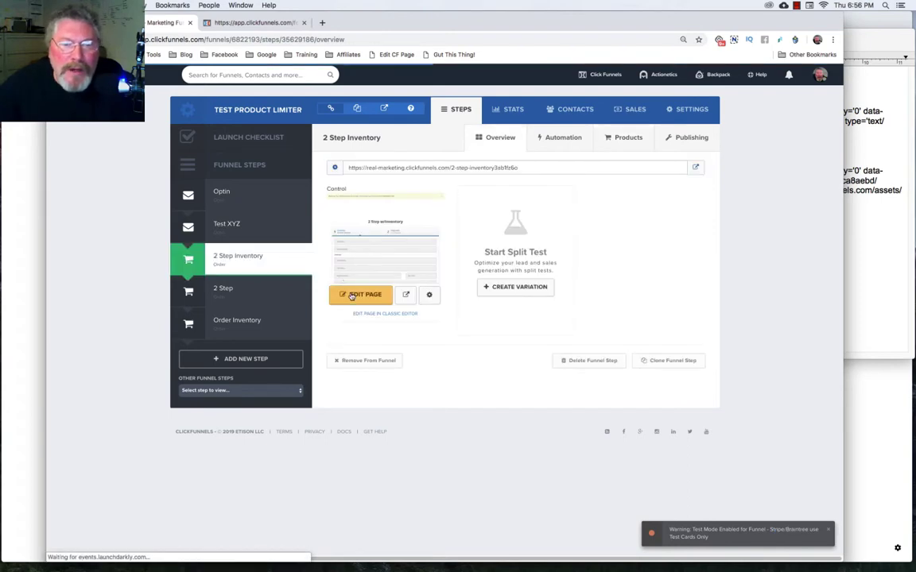
pyautogui.click(352, 296)
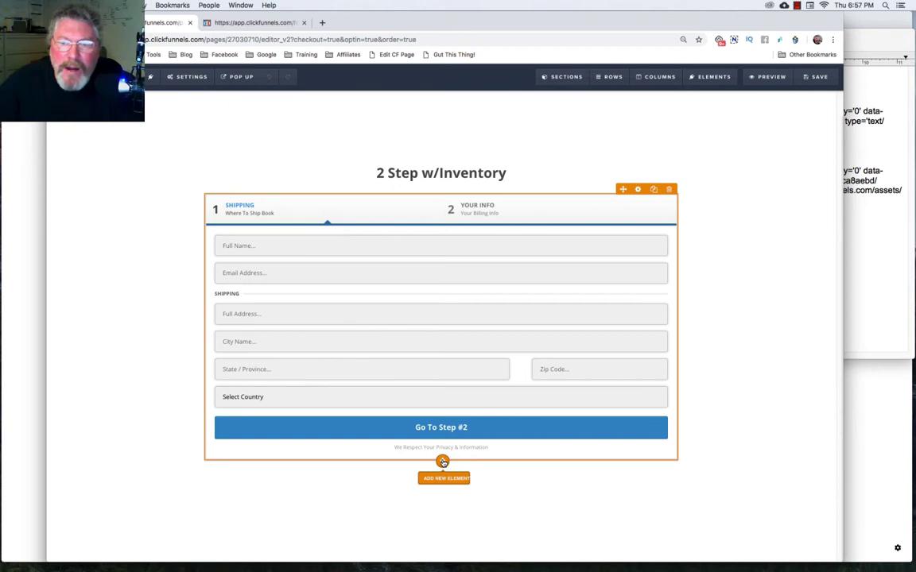
# Step: Add a 2 Step Order w/ Inventory element below the existing order form on the page
pyautogui.click(443, 462)
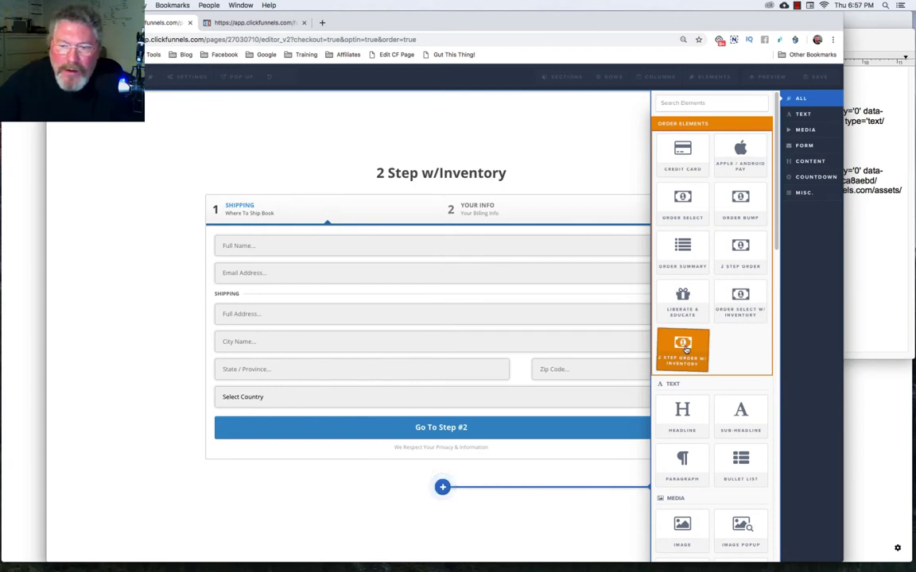
pyautogui.click(685, 348)
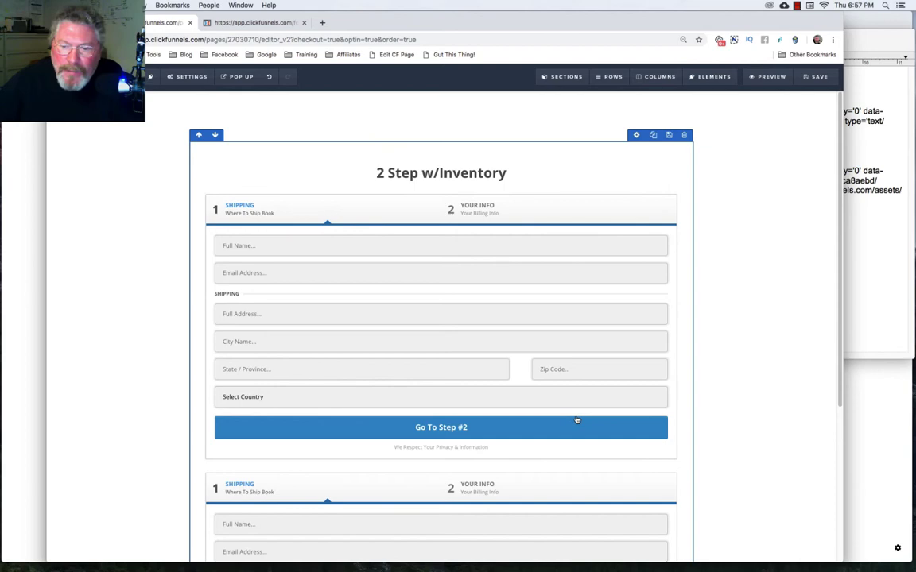
pyautogui.scroll(-3, 577, 420)
pyautogui.moveTo(640, 251)
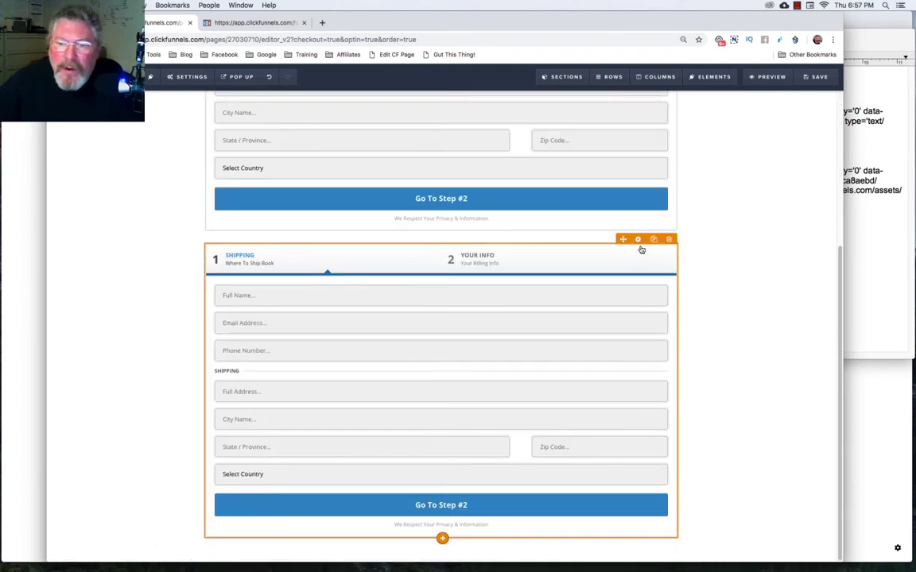
# Step: Hide the phone number on the lower 2-step order form and set its inventory label to Only X Left!
pyautogui.click(638, 239)
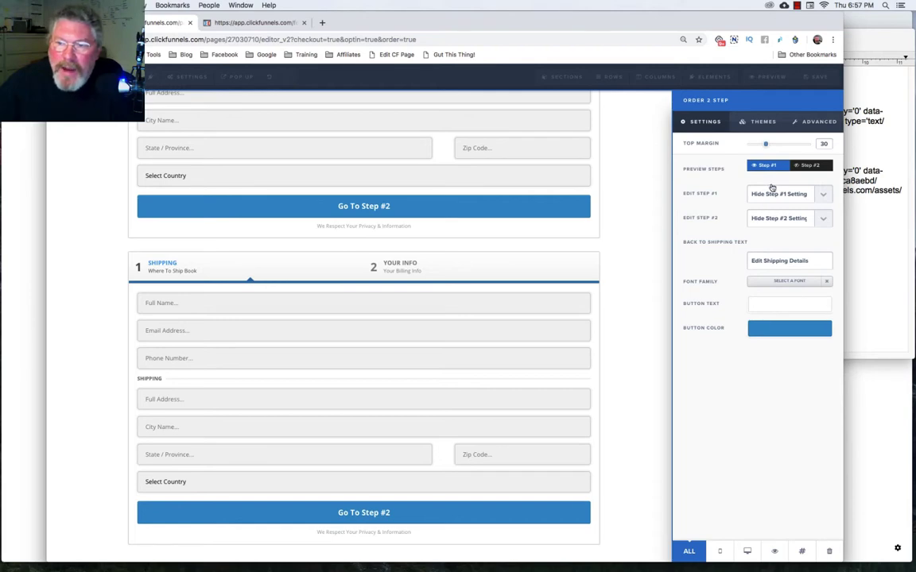
pyautogui.click(810, 122)
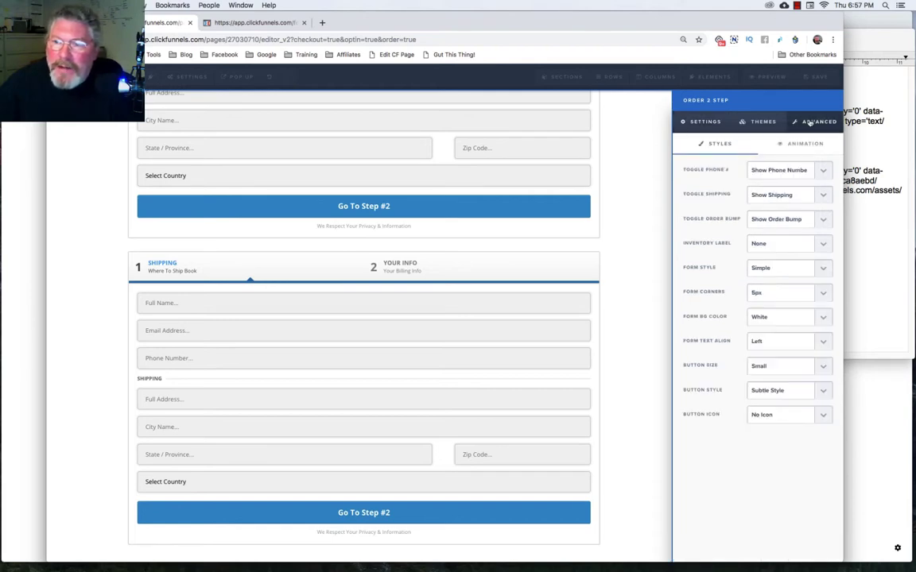
pyautogui.click(775, 171)
pyautogui.click(772, 181)
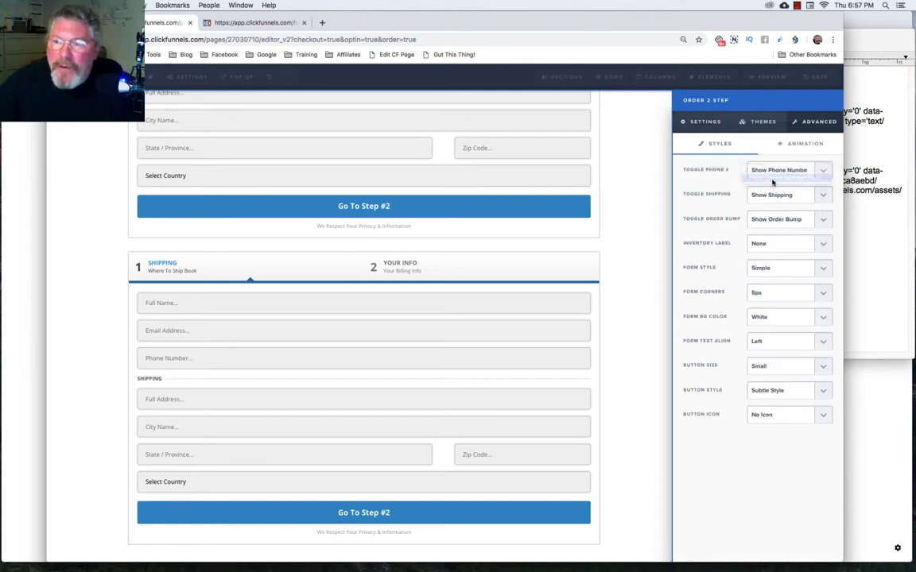
pyautogui.click(767, 244)
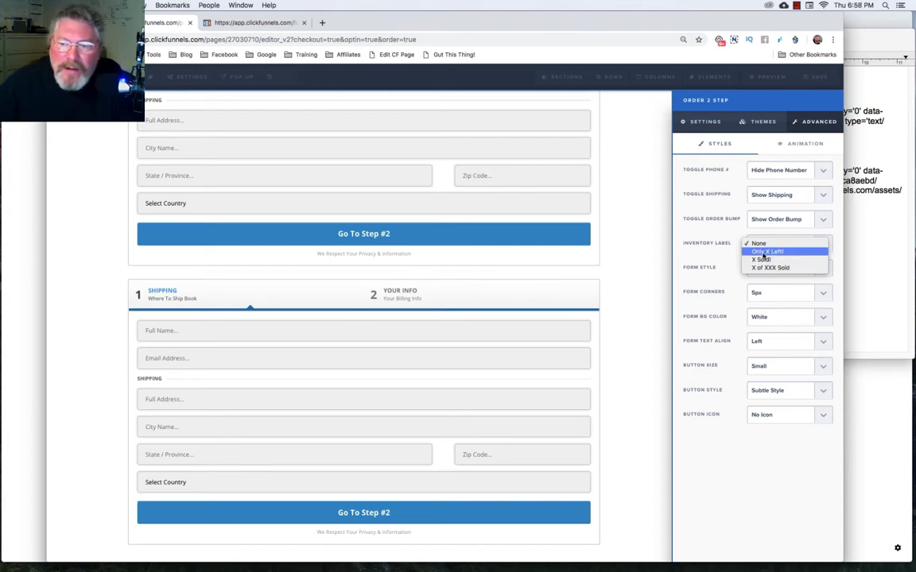
pyautogui.click(764, 253)
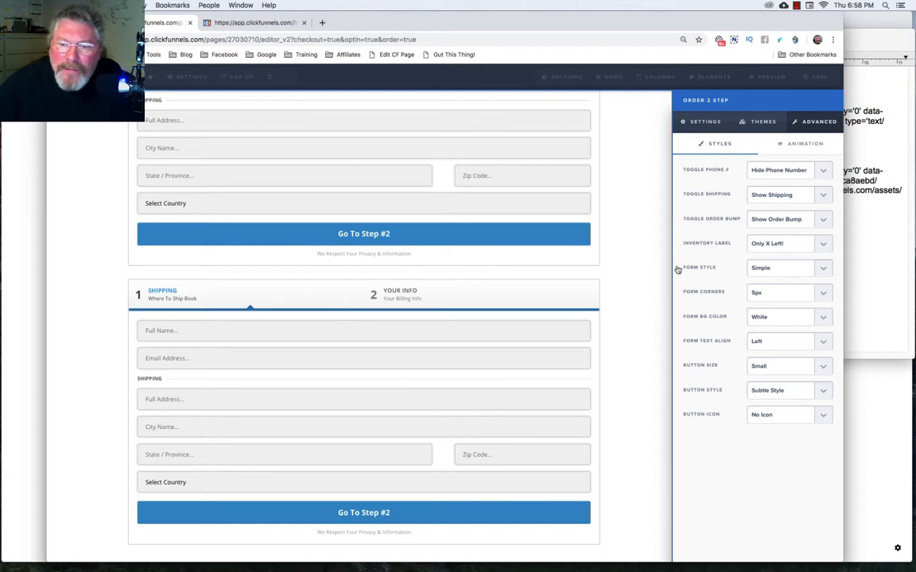
# Step: Delete the lower 2-step order element from the 2 Step w/Inventory page
pyautogui.click(640, 272)
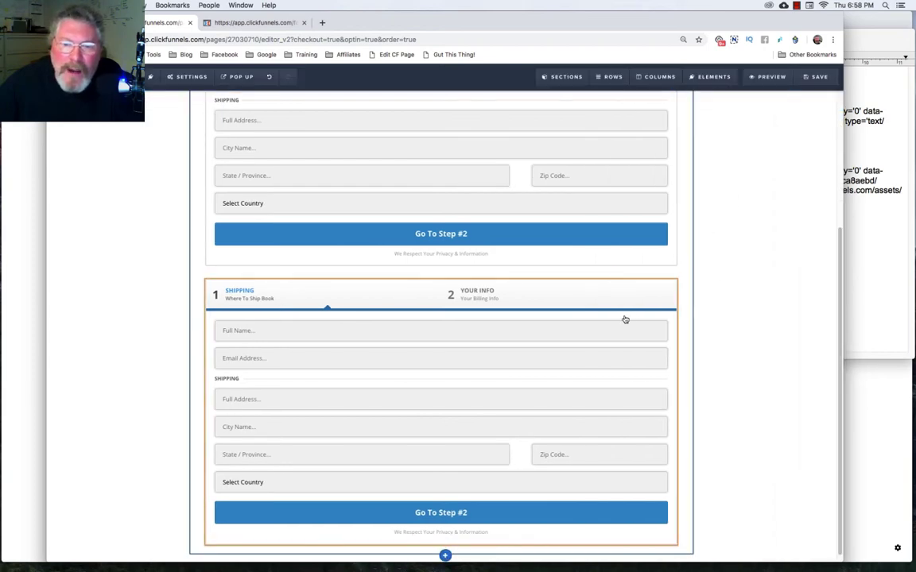
pyautogui.click(670, 263)
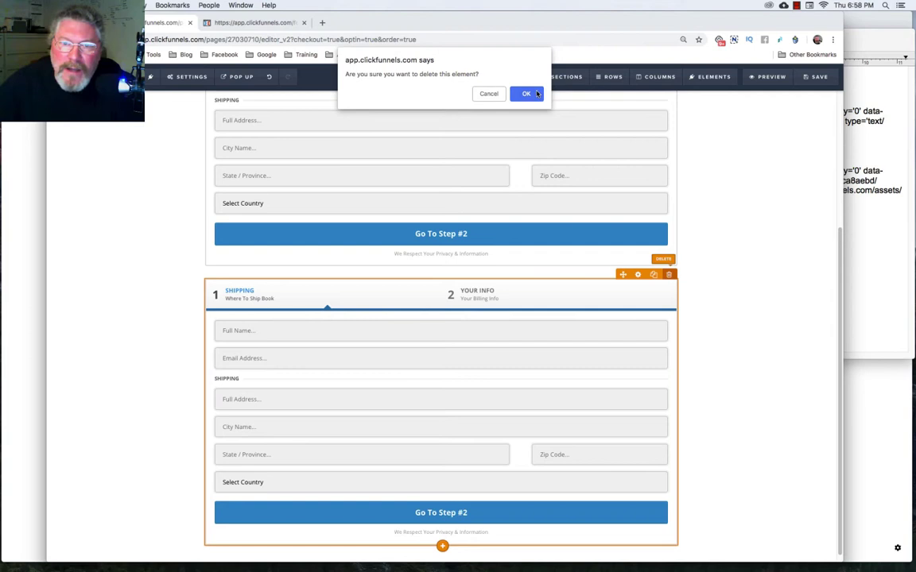
pyautogui.click(526, 93)
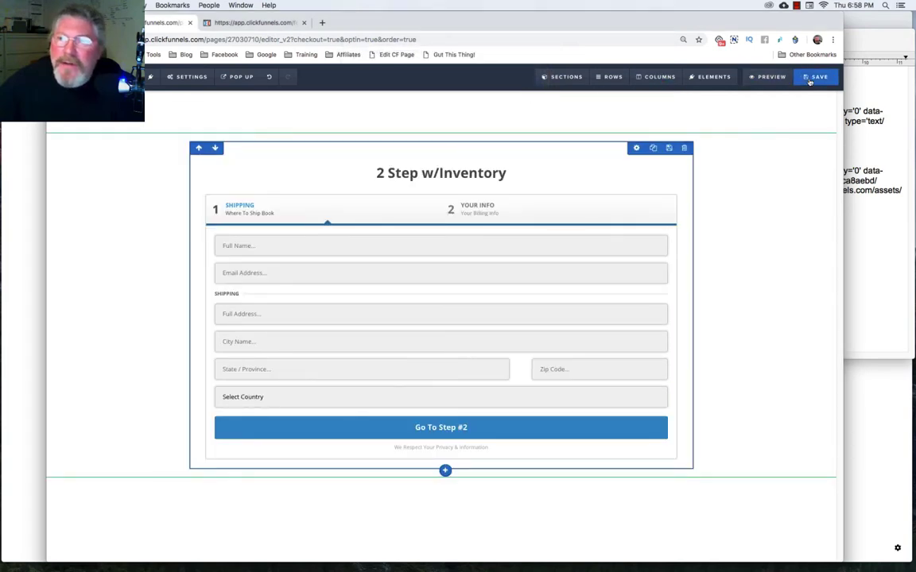
# Step: Save and preview the page, filling in the customer's saved shipping details and continuing to the billing step
pyautogui.click(810, 81)
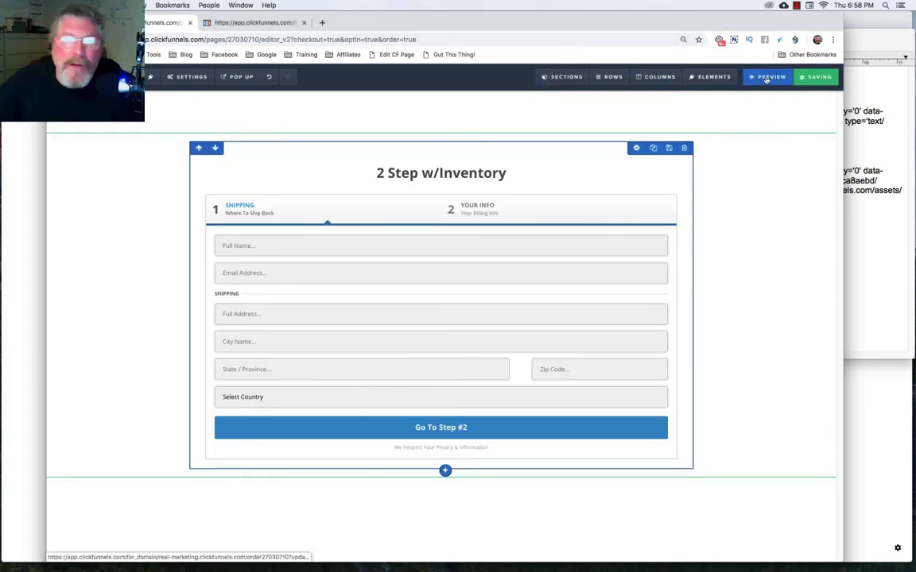
pyautogui.click(766, 78)
pyautogui.click(267, 242)
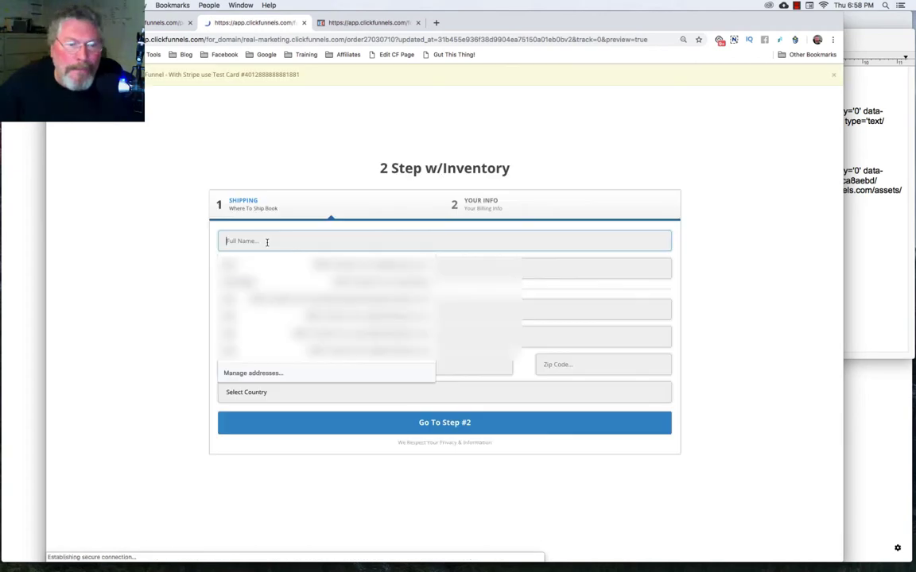
pyautogui.write('Dan')
pyautogui.click(437, 423)
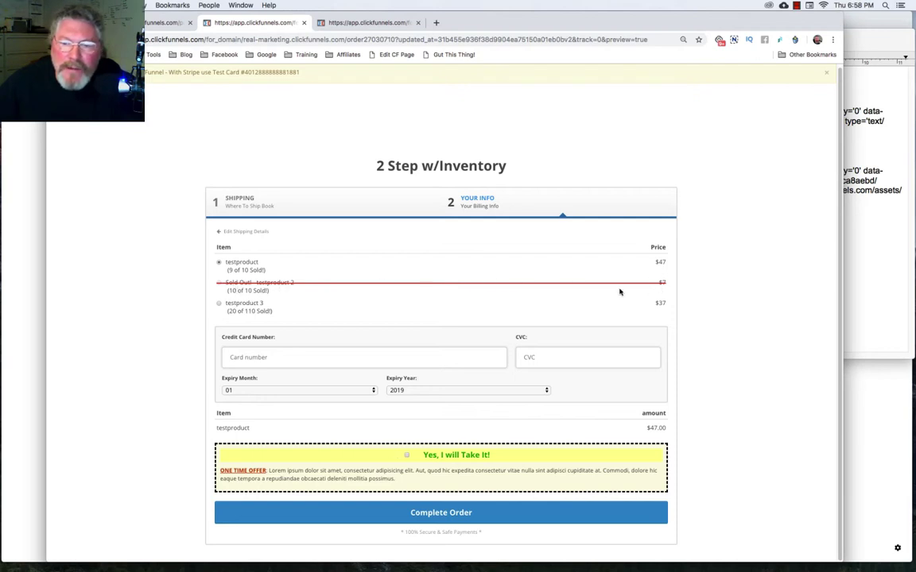
# Step: Compare the items' sold counts with the 2 Step preview and accept the one-time order bump offer on the inventory form
pyautogui.tripleClick(254, 290)
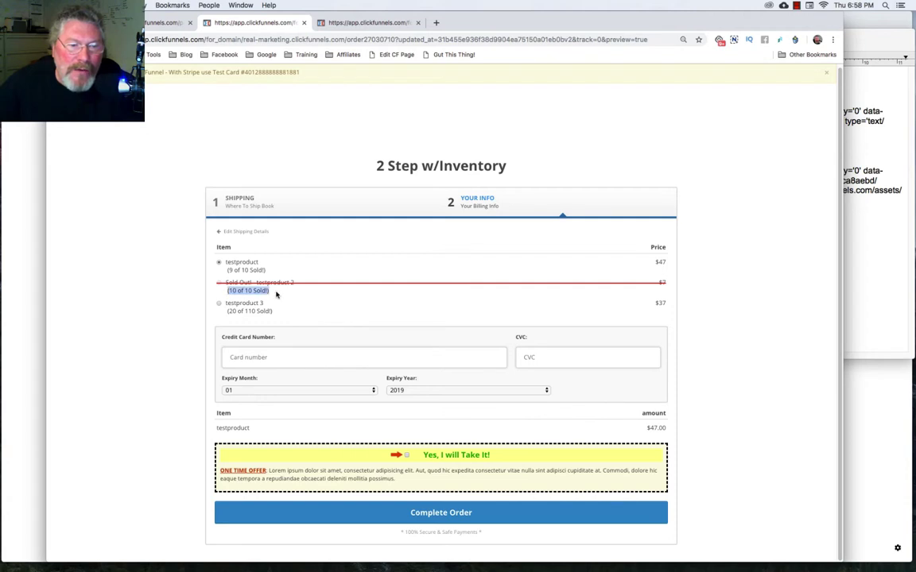
pyautogui.click(349, 23)
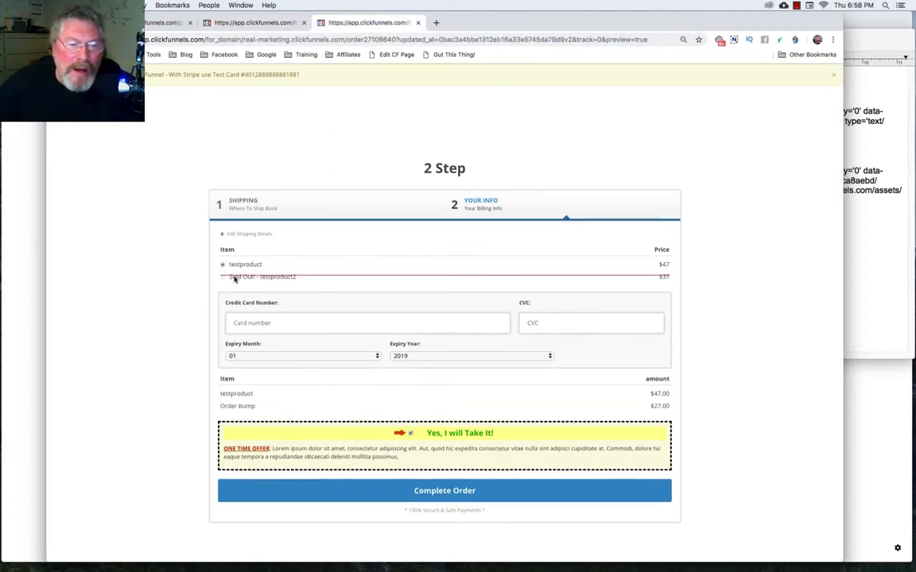
pyautogui.click(270, 24)
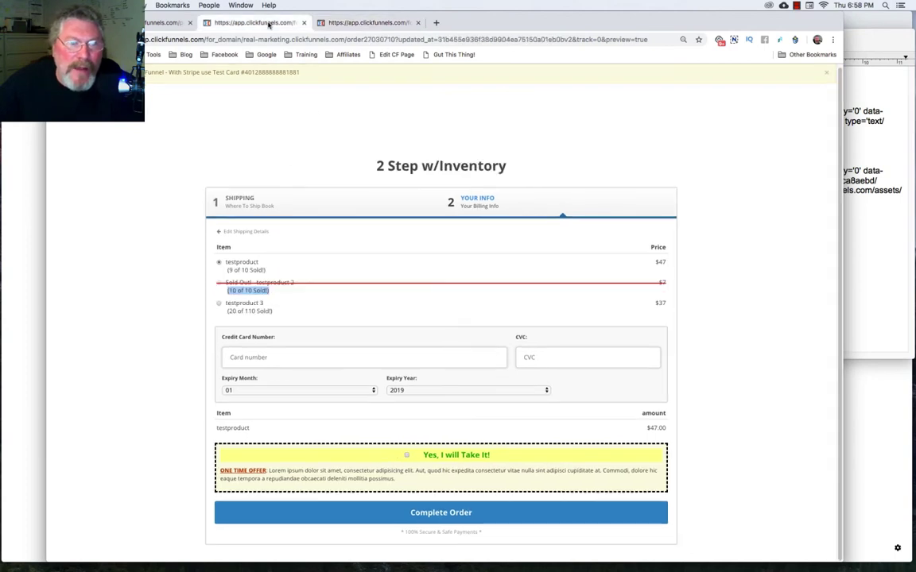
pyautogui.moveTo(228, 271); pyautogui.dragTo(282, 272)
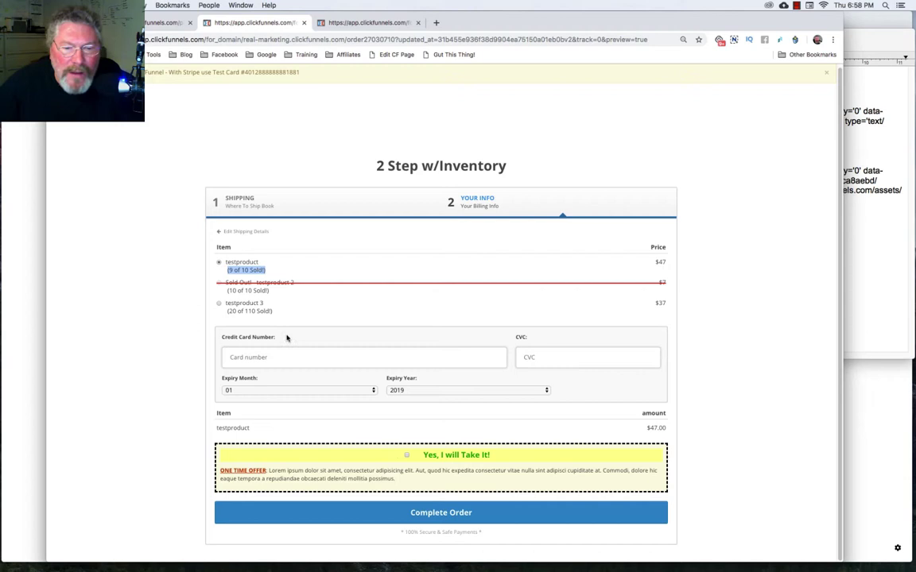
pyautogui.click(406, 456)
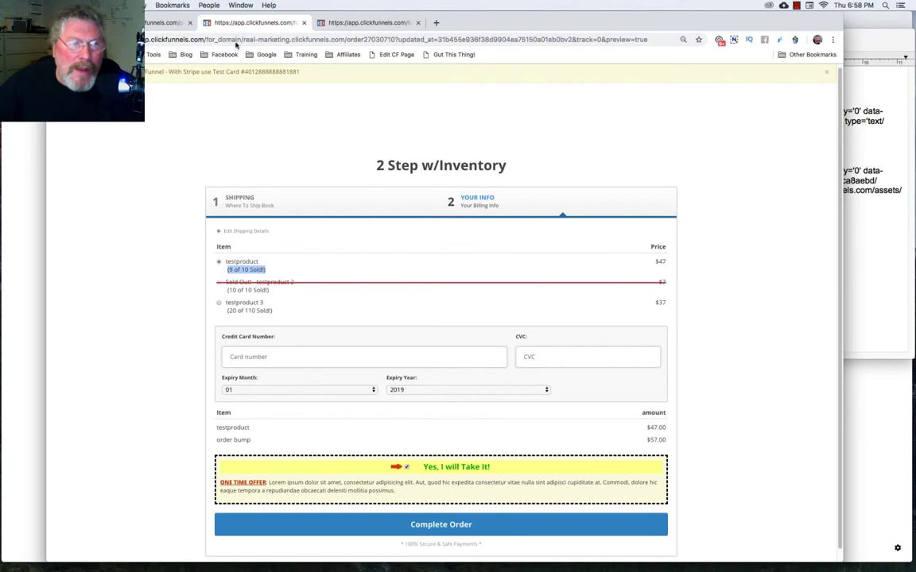
# Step: Open the Order Inventory step's page for editing, preview it and return to the editor
pyautogui.click(157, 23)
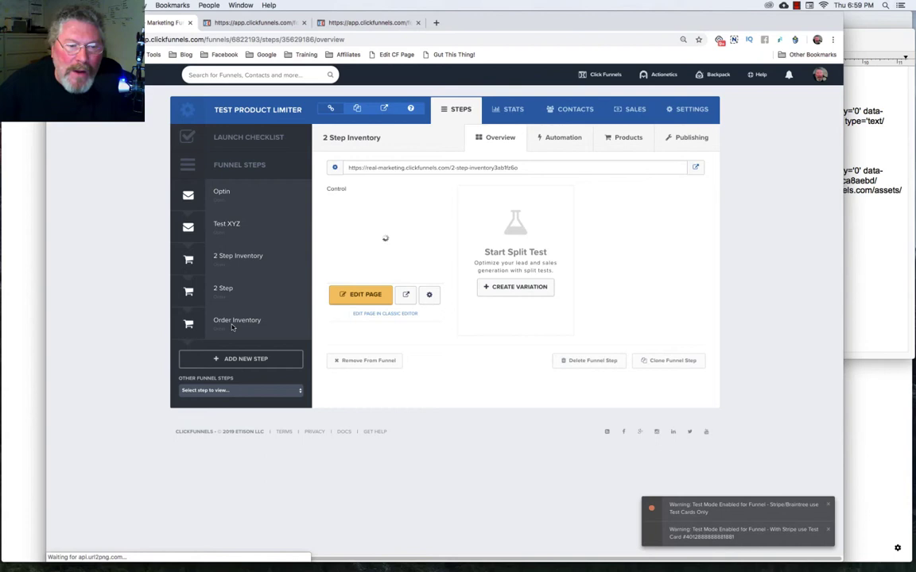
pyautogui.click(232, 326)
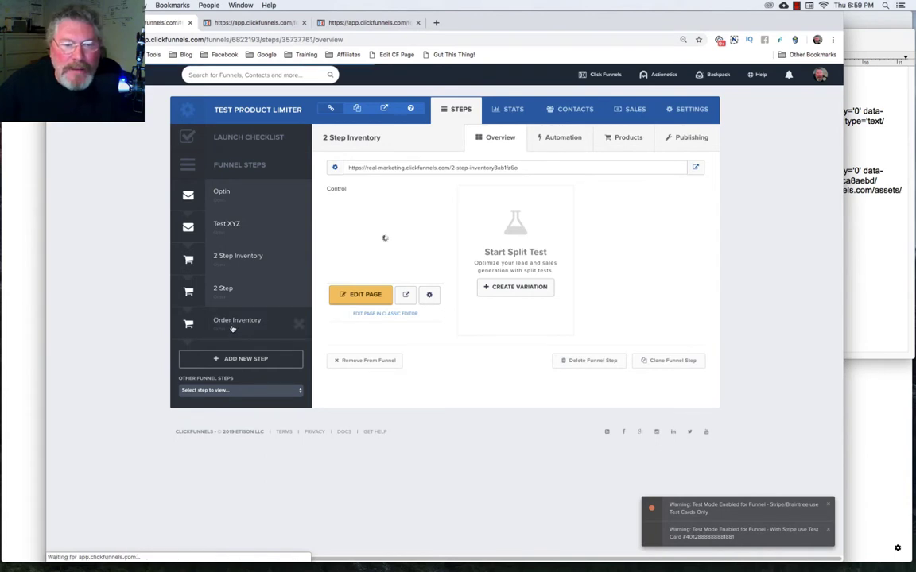
pyautogui.click(350, 296)
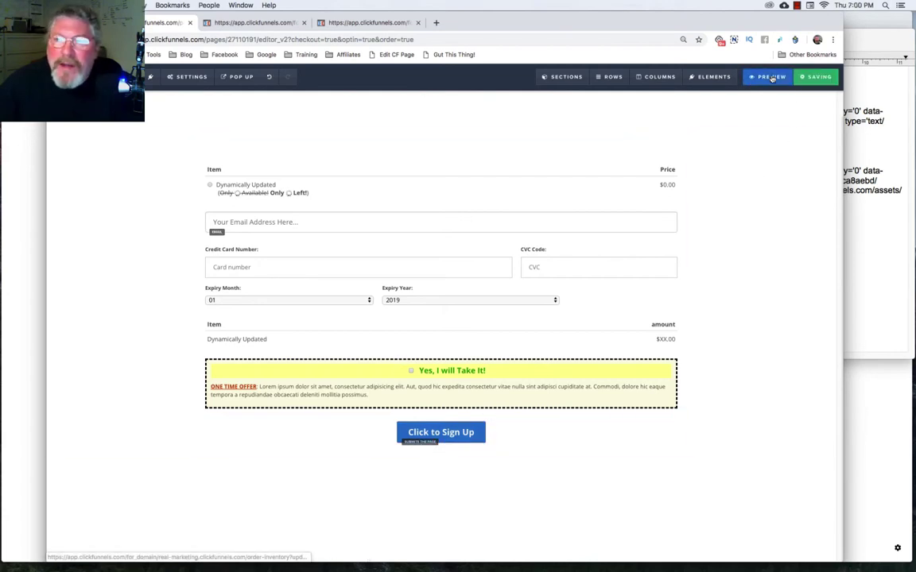
pyautogui.click(771, 78)
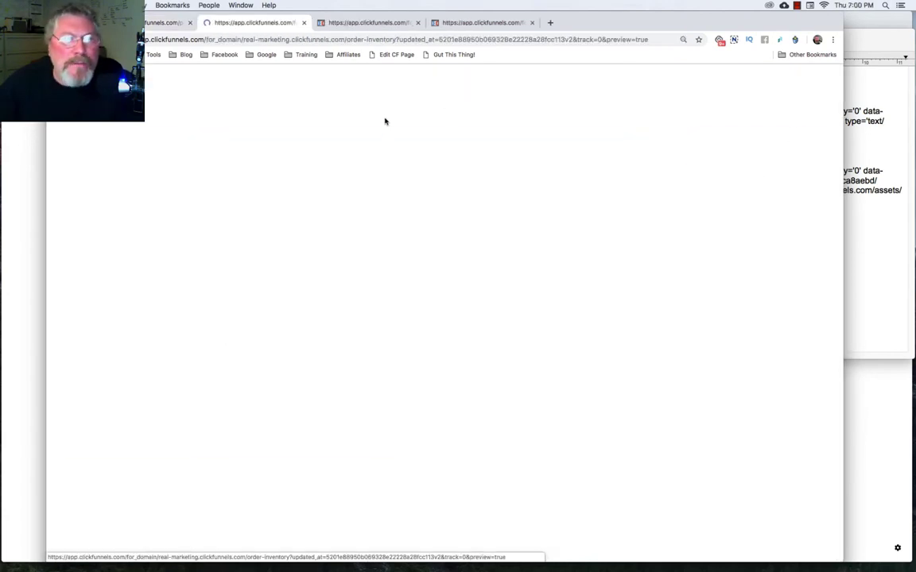
pyautogui.hotkey('ctrl', 'shift', 'Tab')
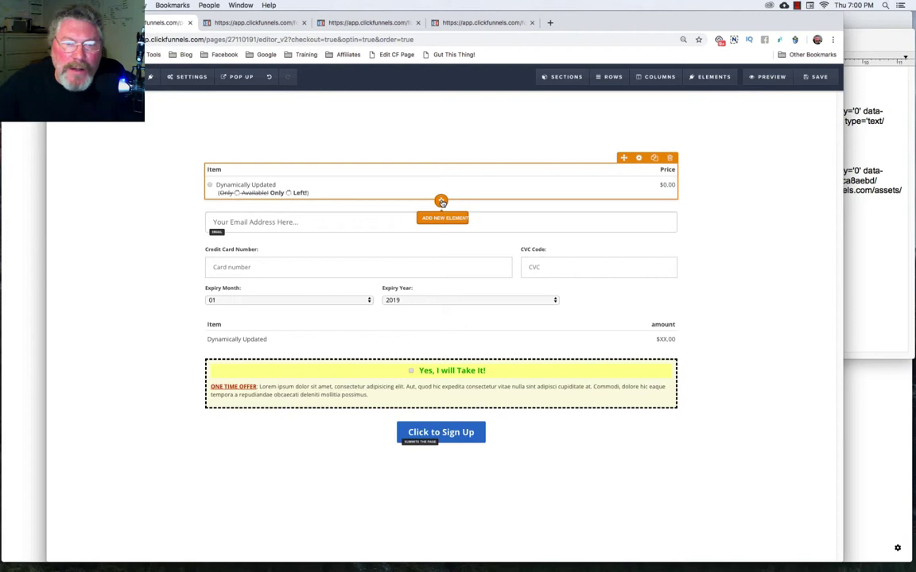
# Step: Add an Order Select w/ Inventory element below the existing item list, with a plain Order Select element beneath it
pyautogui.click(441, 201)
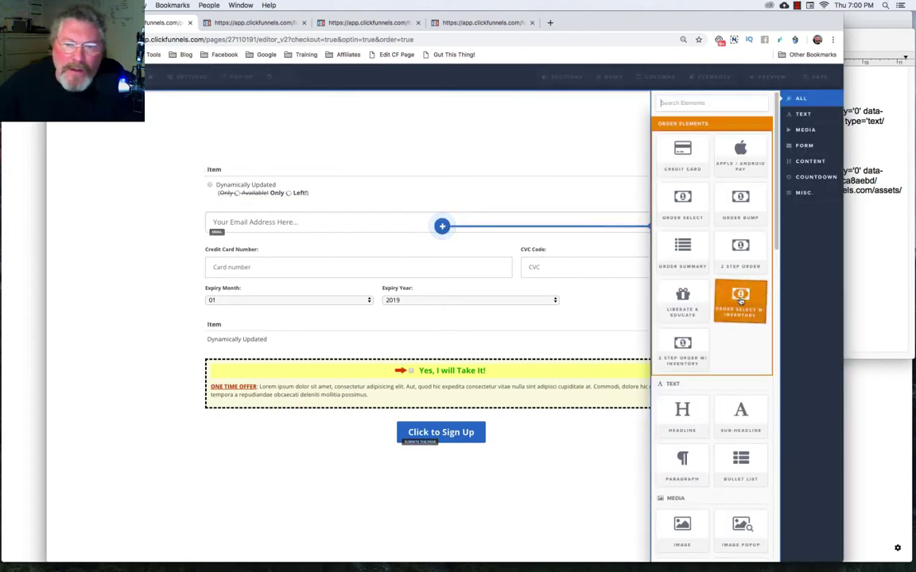
pyautogui.click(740, 299)
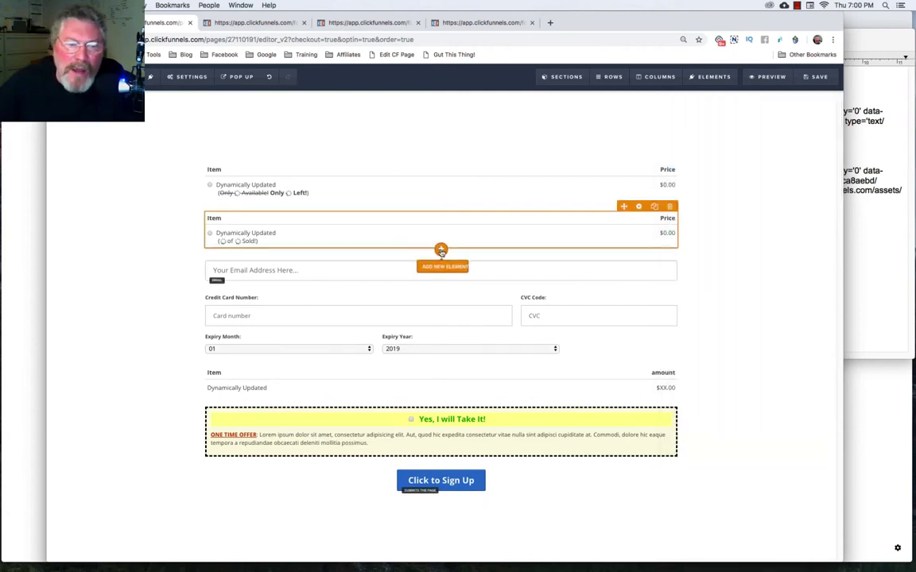
pyautogui.click(441, 251)
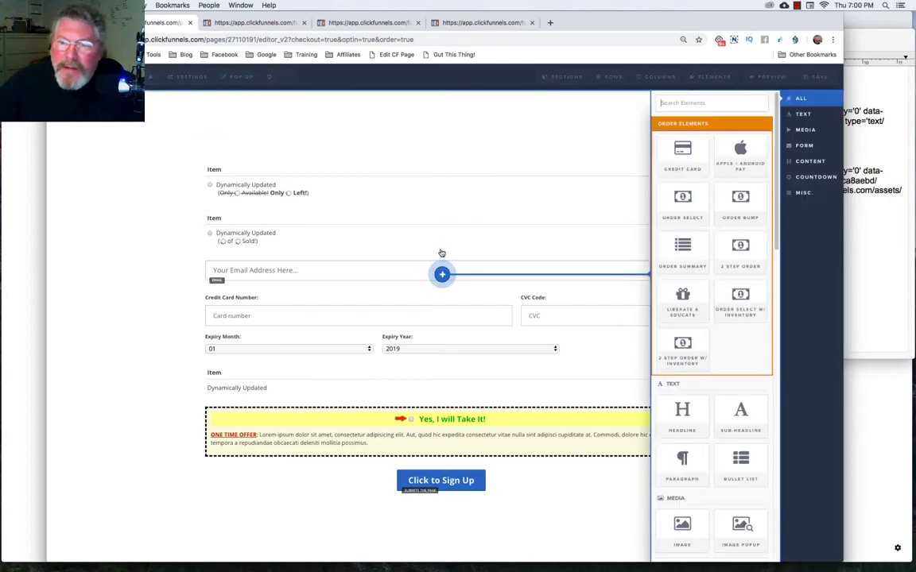
pyautogui.click(683, 200)
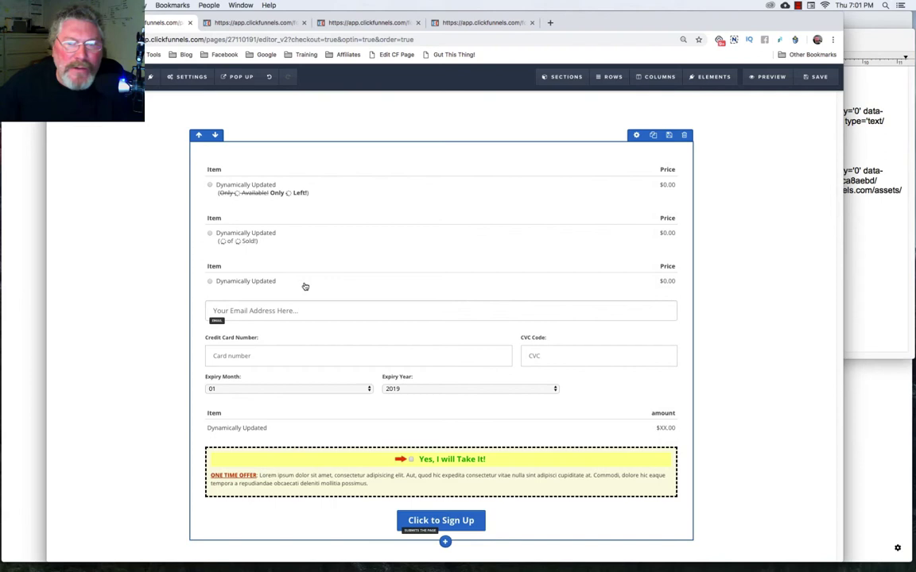
# Step: Delete the topmost item list with the "Only Left!" label and preview the saved page
pyautogui.moveTo(672, 163)
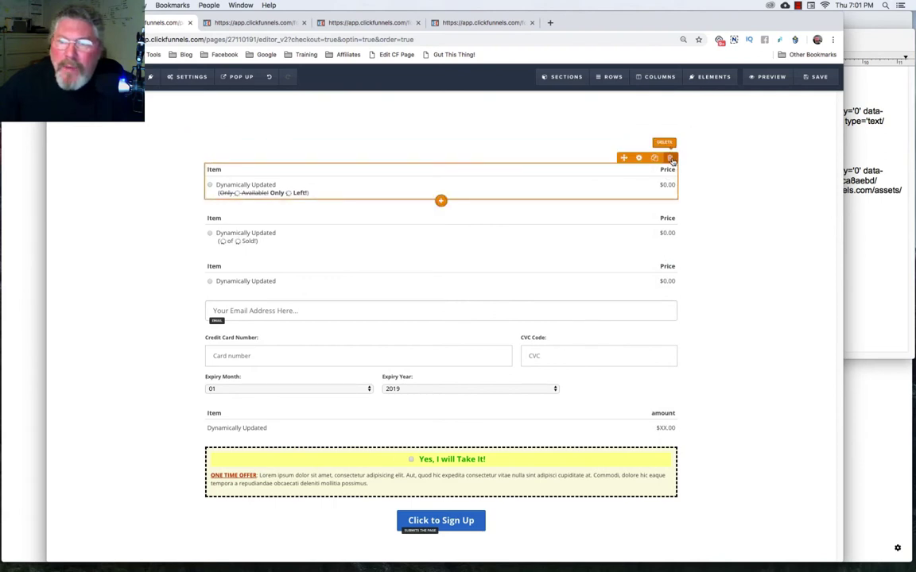
pyautogui.click(672, 159)
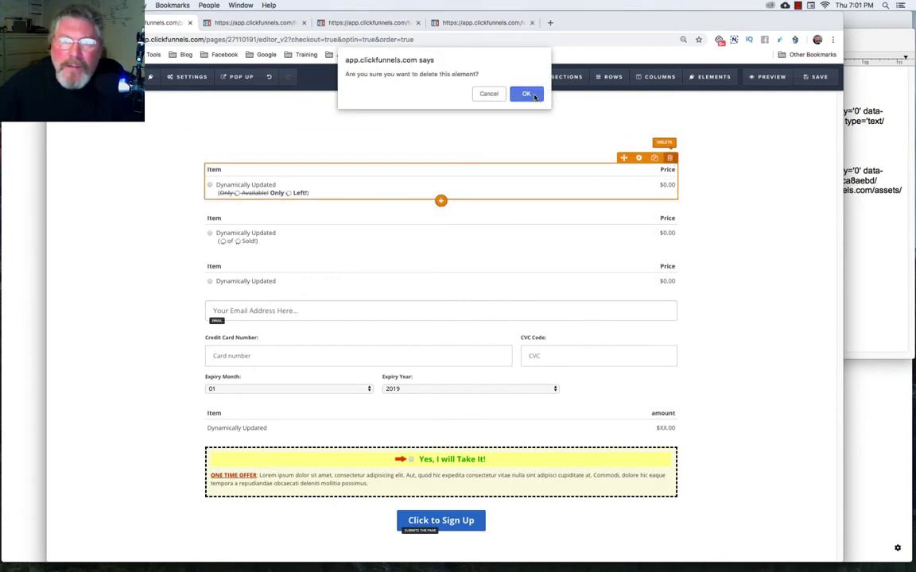
pyautogui.press('Return')
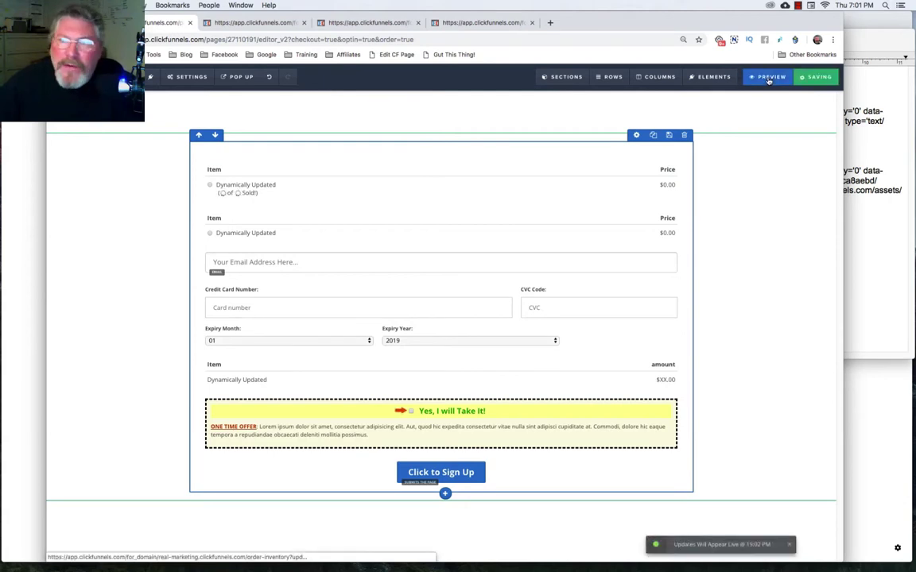
pyautogui.click(769, 78)
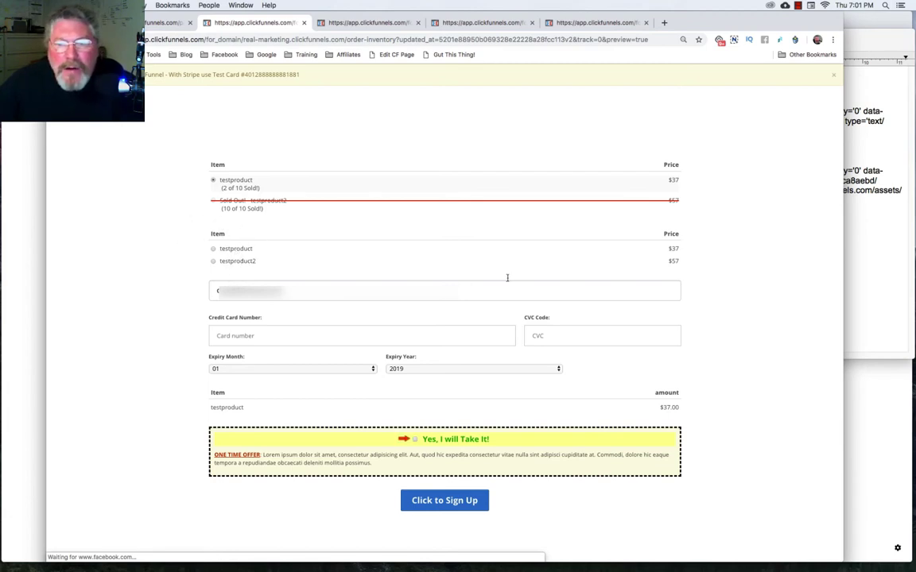
# Step: Return to the page editor and delete the plain Order Select element that has no inventory label
pyautogui.click(159, 22)
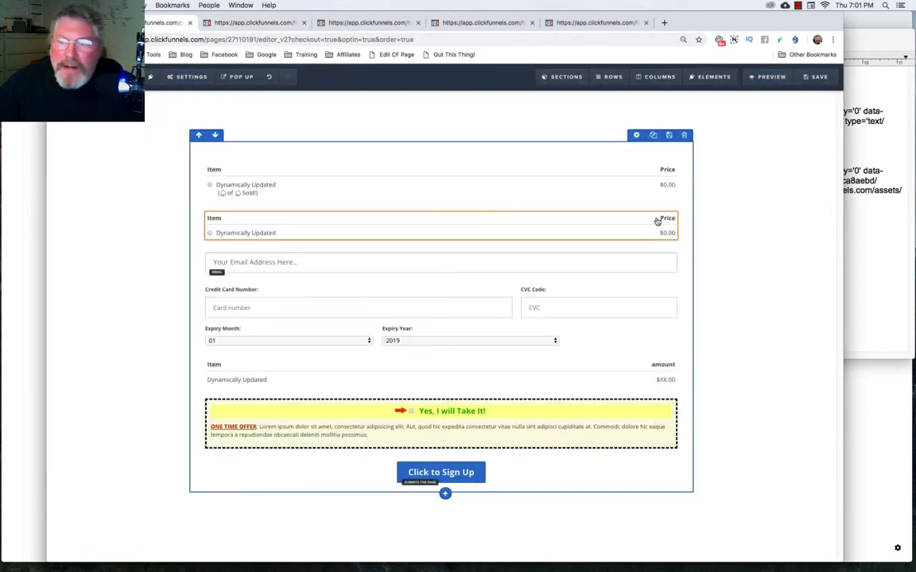
pyautogui.moveTo(666, 212)
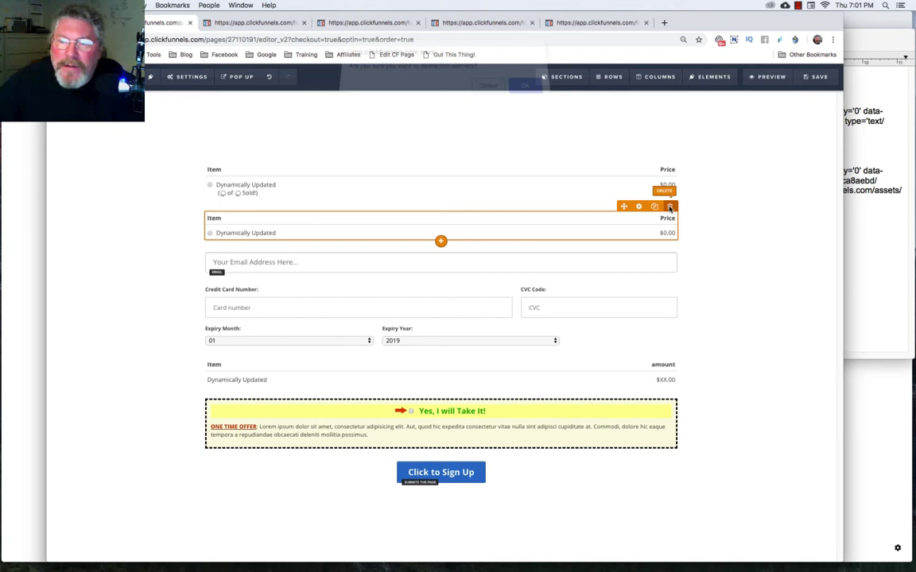
pyautogui.click(670, 207)
pyautogui.click(528, 94)
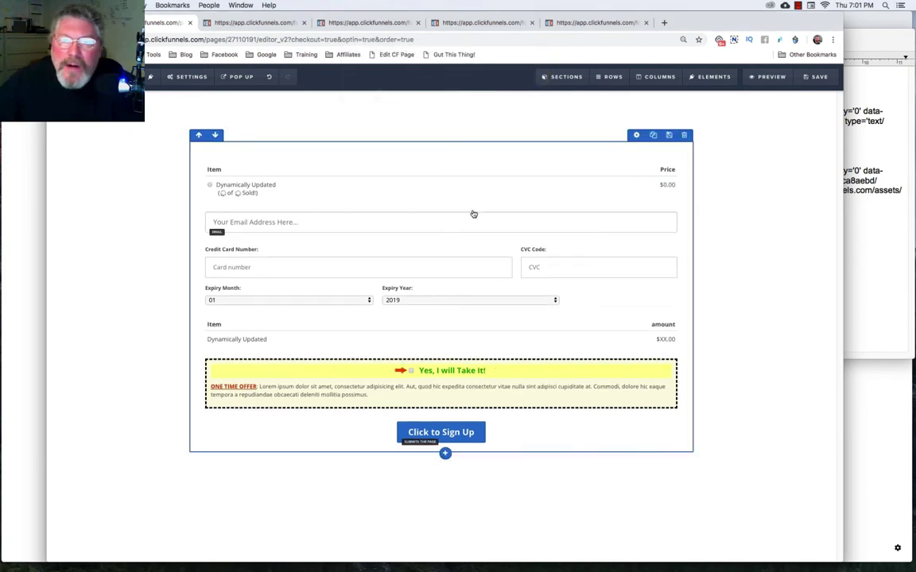
pyautogui.moveTo(462, 184)
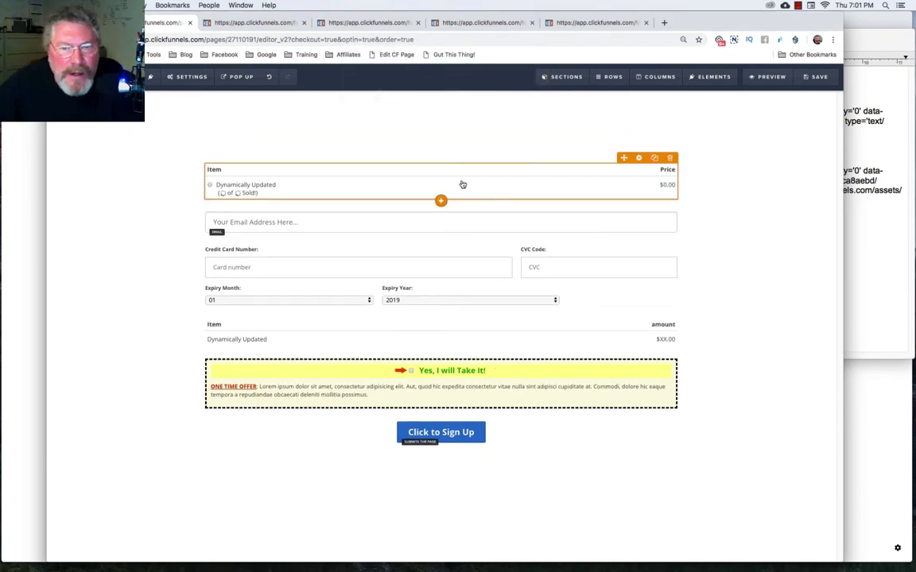